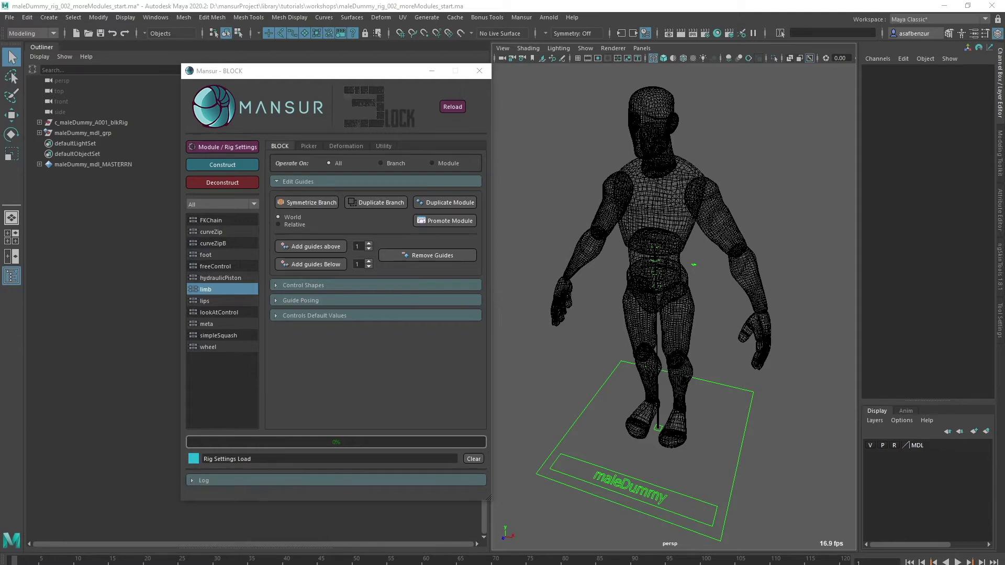
# Inspect the constructed rig's cog, spine and world controls by selecting each one in the viewport
pyautogui.click(655, 434)
pyautogui.click(658, 291)
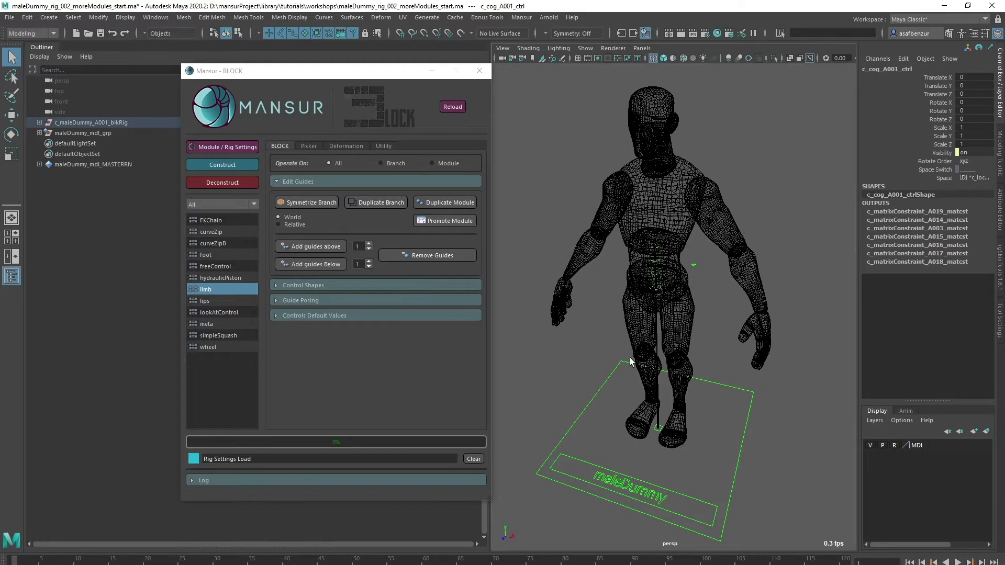
pyautogui.click(657, 277)
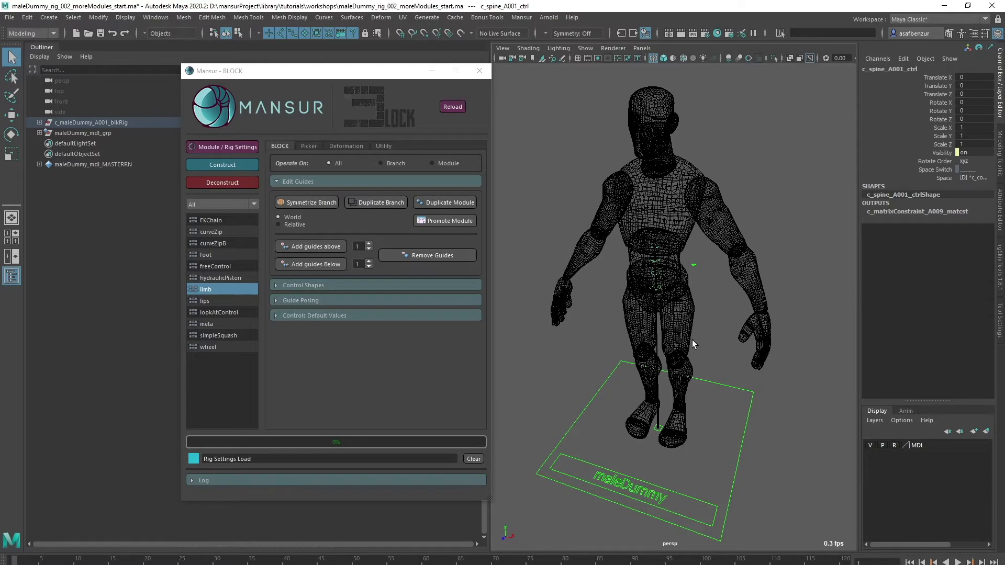
pyautogui.click(711, 342)
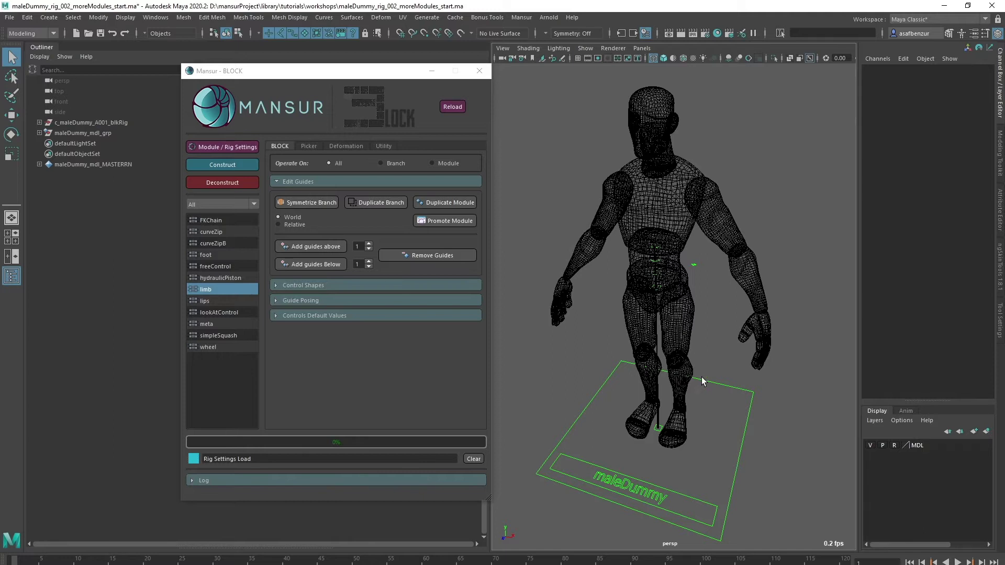
pyautogui.moveTo(718, 394); pyautogui.dragTo(719, 396)
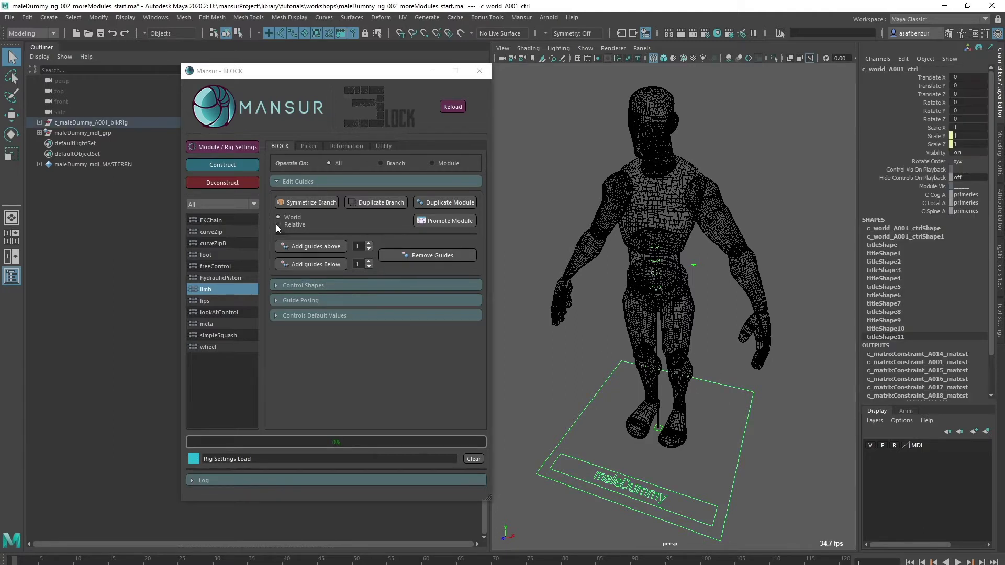
pyautogui.click(536, 301)
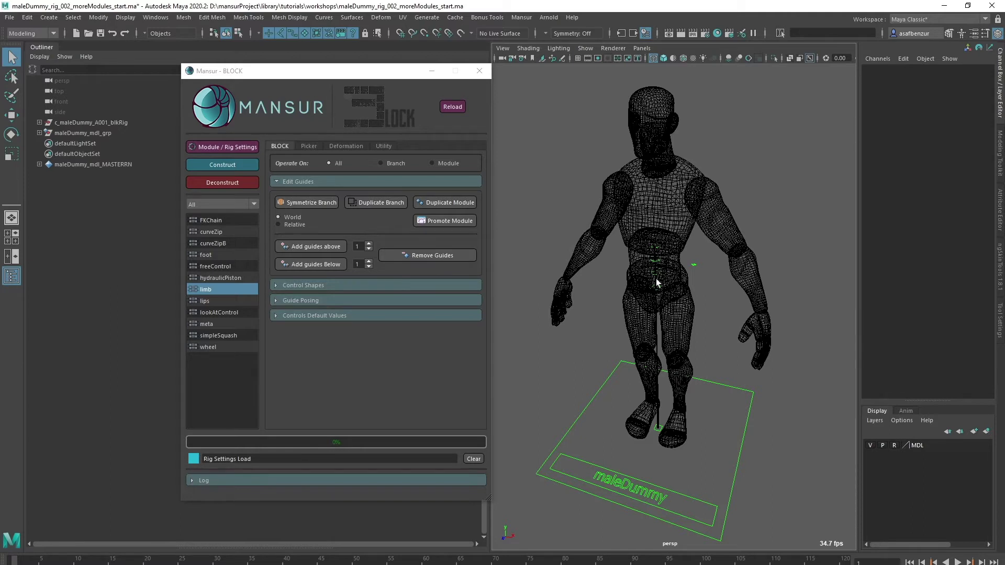
# Deconstruct the maleDummy rig back to its guides from the world control
pyautogui.click(711, 394)
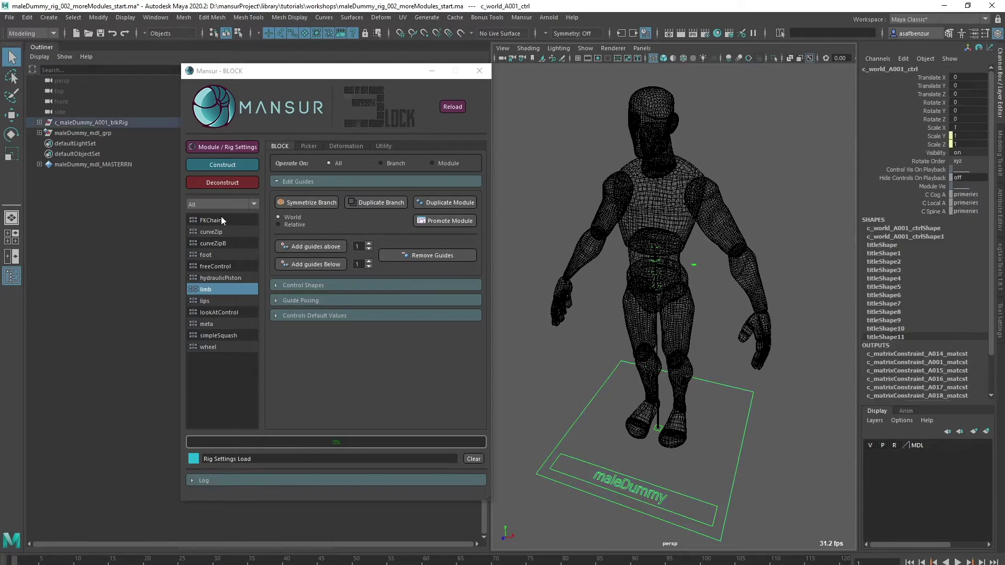
pyautogui.click(224, 183)
pyautogui.click(666, 397)
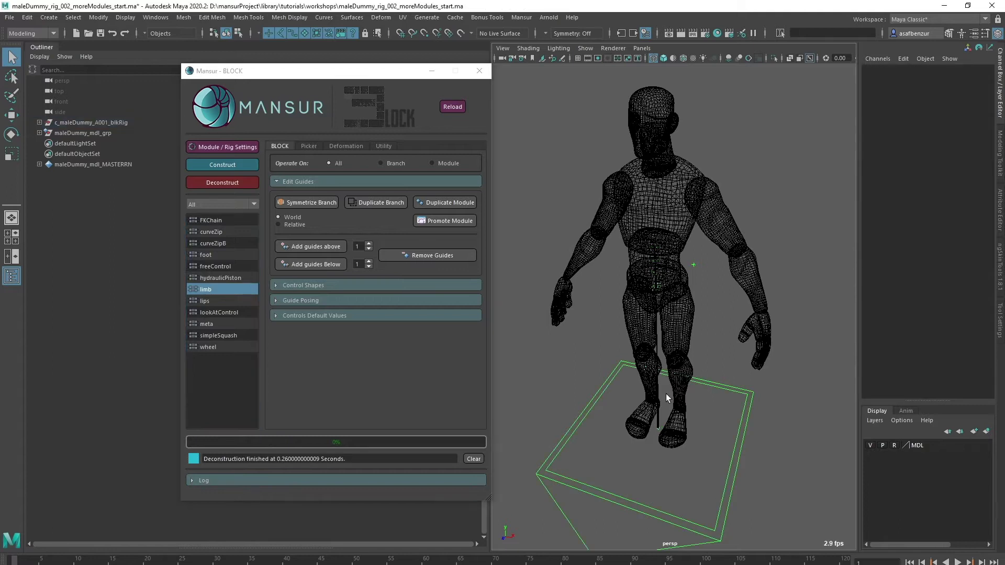
# Set the local freeControl module's controlsMultiplier to 30 and update its settings
pyautogui.click(657, 429)
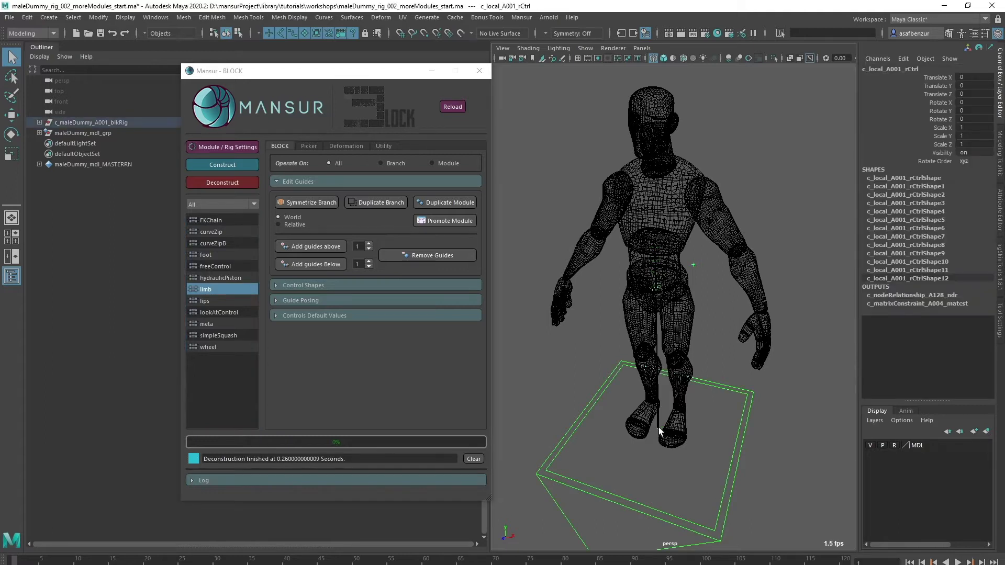
pyautogui.click(233, 146)
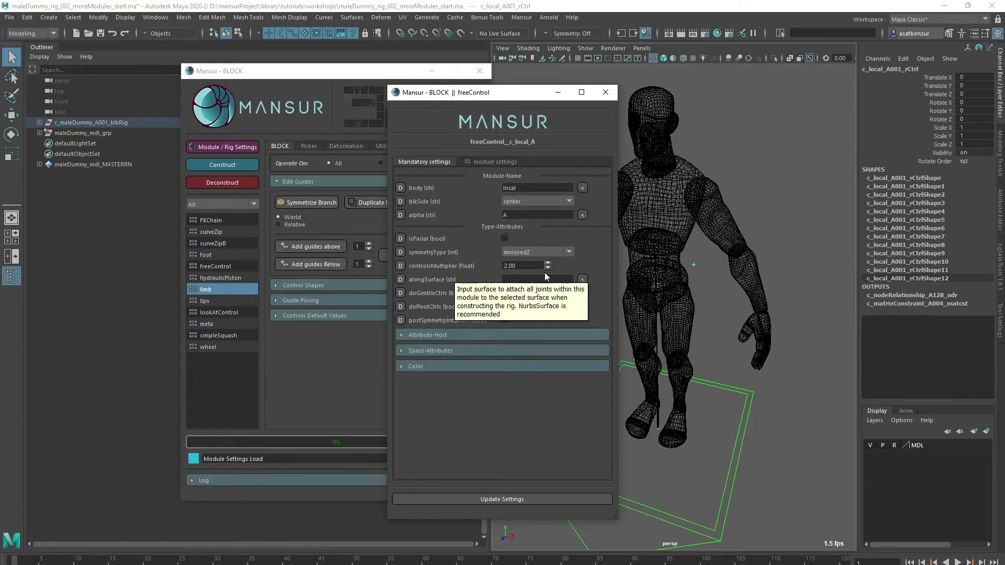
pyautogui.click(539, 265)
pyautogui.moveTo(513, 264); pyautogui.dragTo(459, 265)
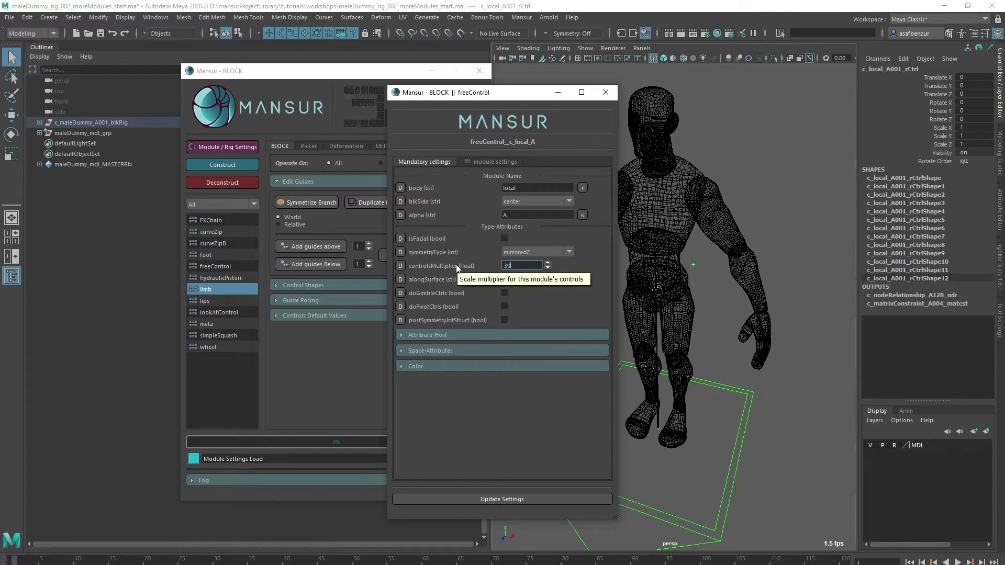
pyautogui.click(498, 497)
pyautogui.click(648, 348)
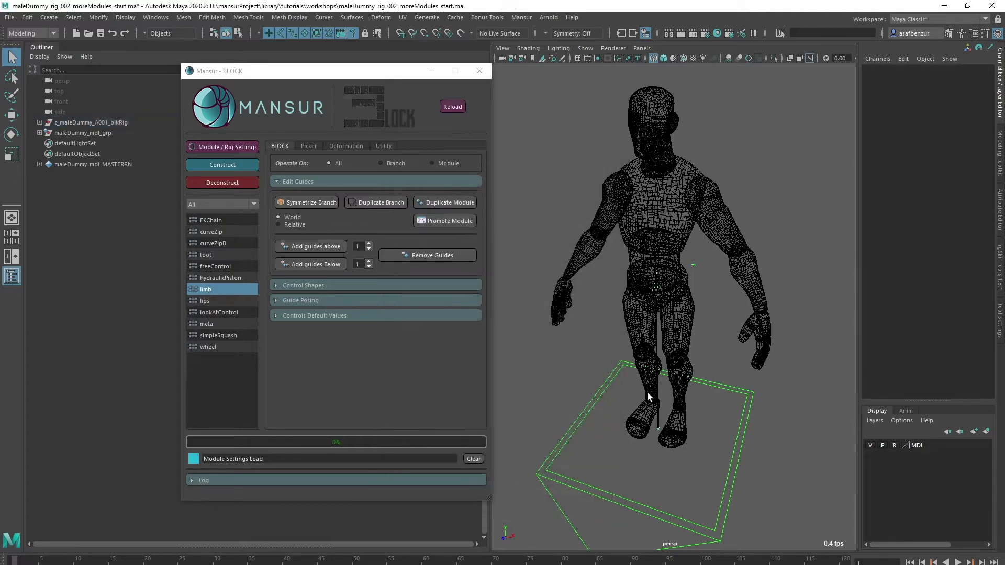
# Set the cog module's controlsMultiplier to 20 and update its settings
pyautogui.click(658, 290)
pyautogui.click(222, 149)
pyautogui.moveTo(518, 265); pyautogui.dragTo(465, 259)
pyautogui.write('20')
pyautogui.press('Return')
pyautogui.click(481, 501)
pyautogui.click(579, 406)
# Construct the whole rig from the root guide to check the enlarged controls, and deconstruct it back to guides
pyautogui.click(586, 436)
pyautogui.click(218, 169)
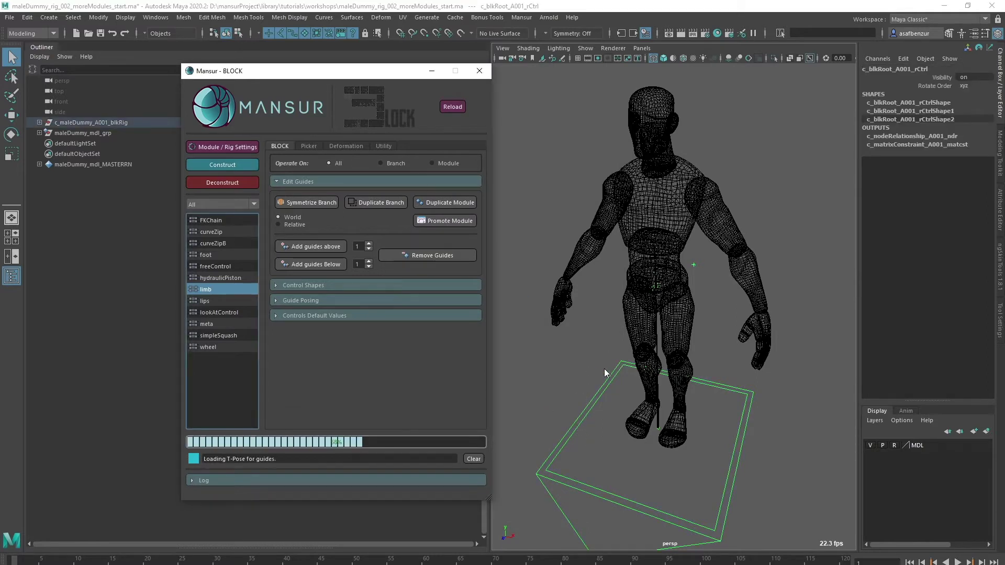
pyautogui.click(725, 350)
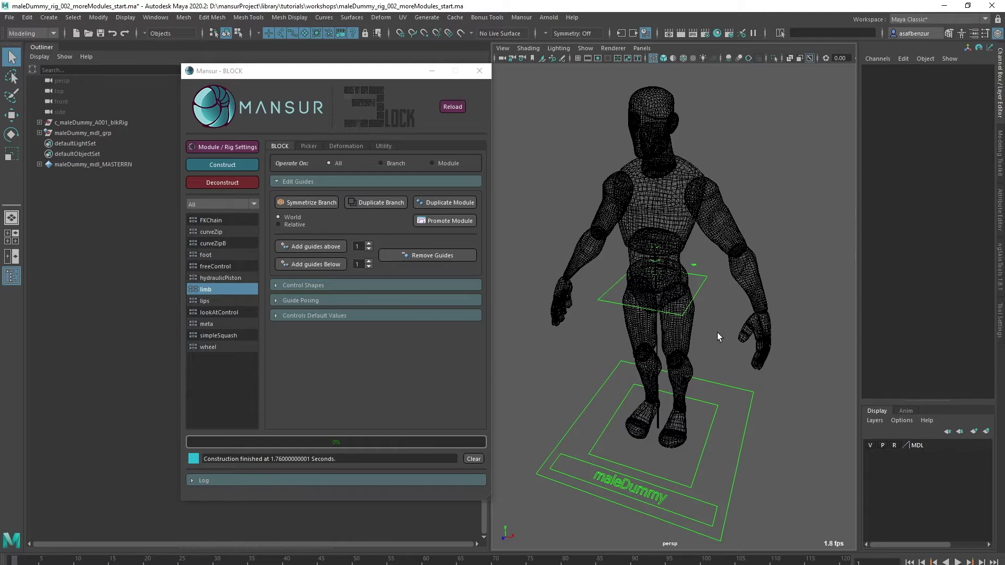
pyautogui.click(714, 392)
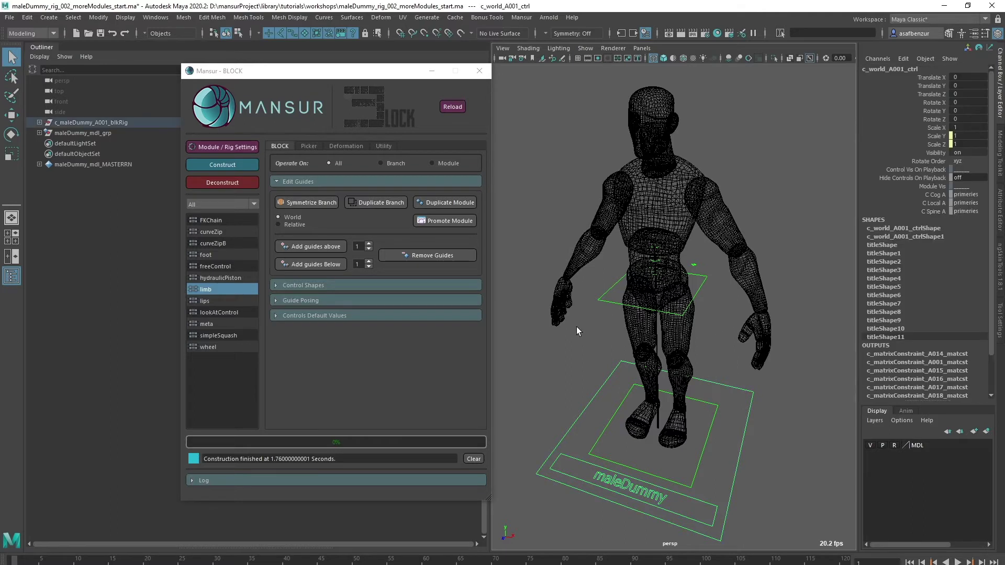
pyautogui.click(212, 179)
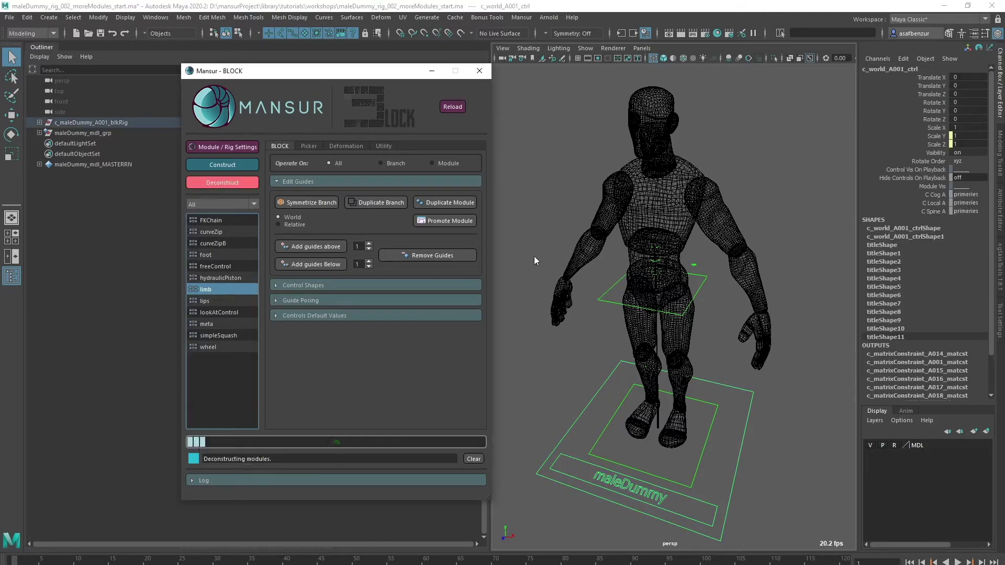
# Set the FKcontrolShape of the spine FKChain module to dialRound in its FK module settings
pyautogui.click(653, 276)
pyautogui.click(253, 146)
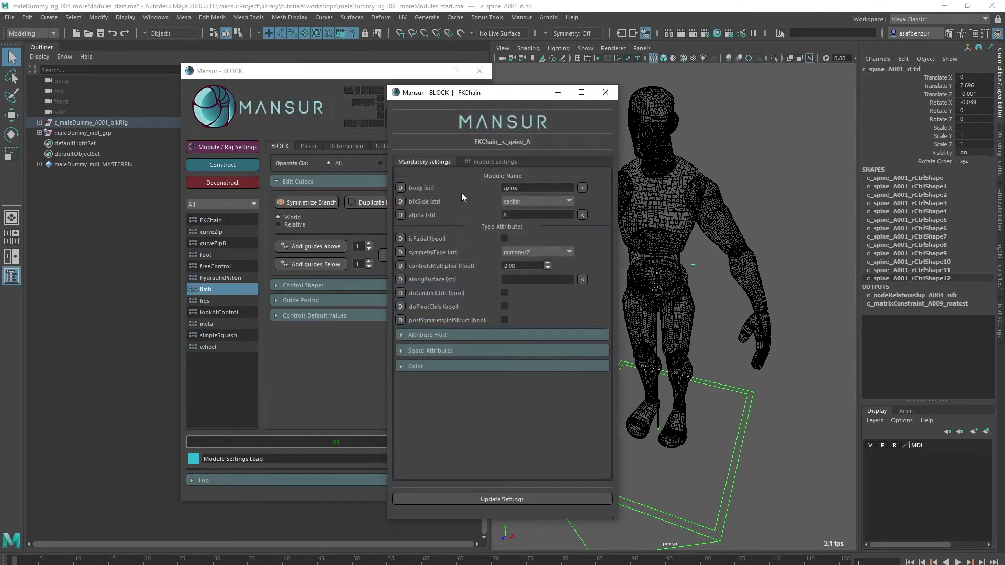
pyautogui.click(491, 162)
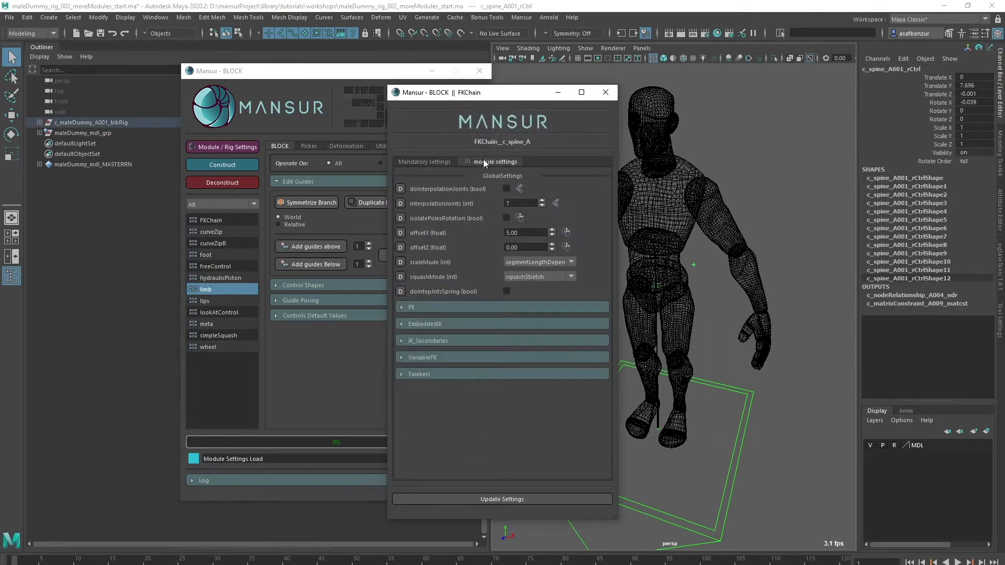
pyautogui.click(442, 308)
pyautogui.click(526, 320)
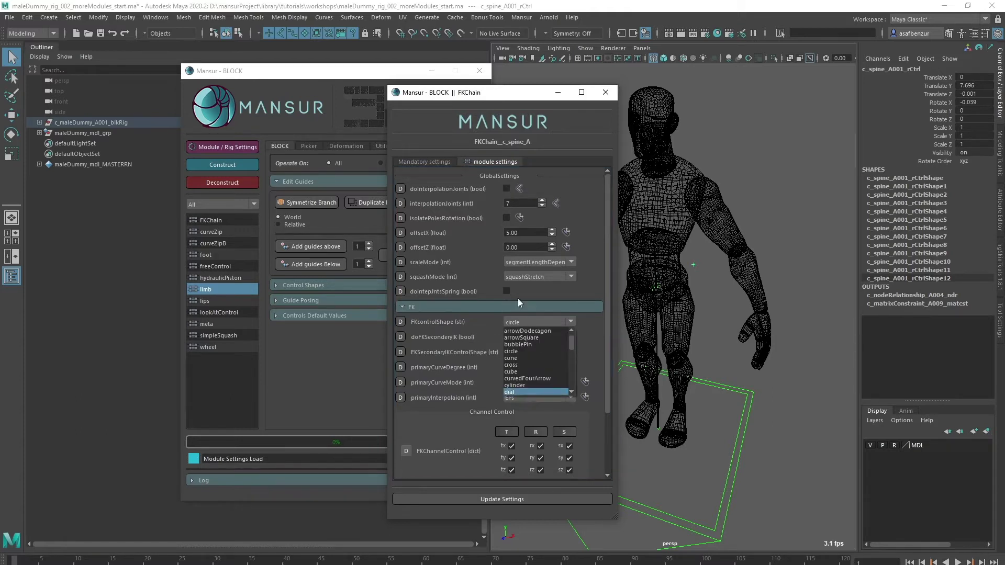
pyautogui.scroll(-2, 531, 372)
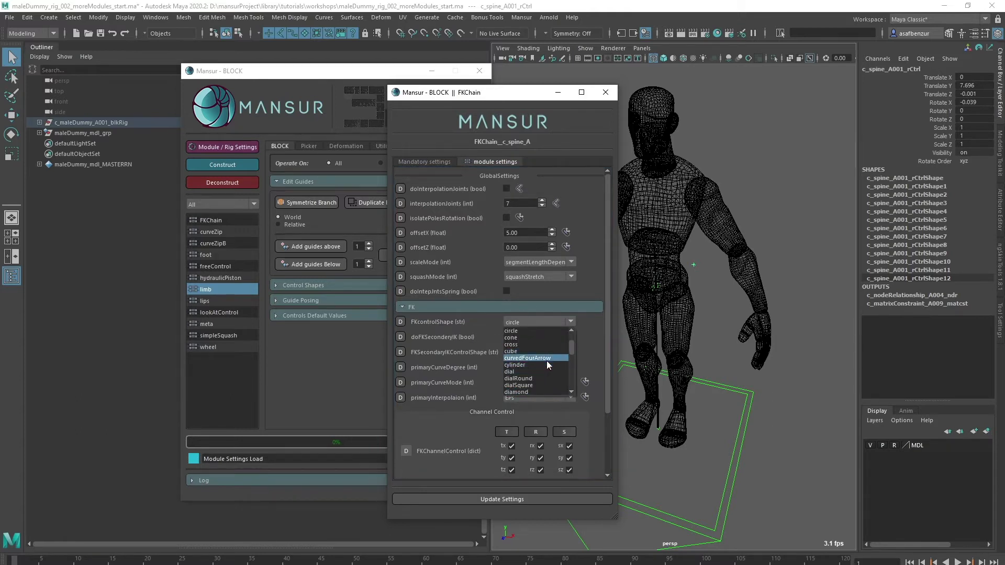
pyautogui.click(545, 378)
pyautogui.click(424, 308)
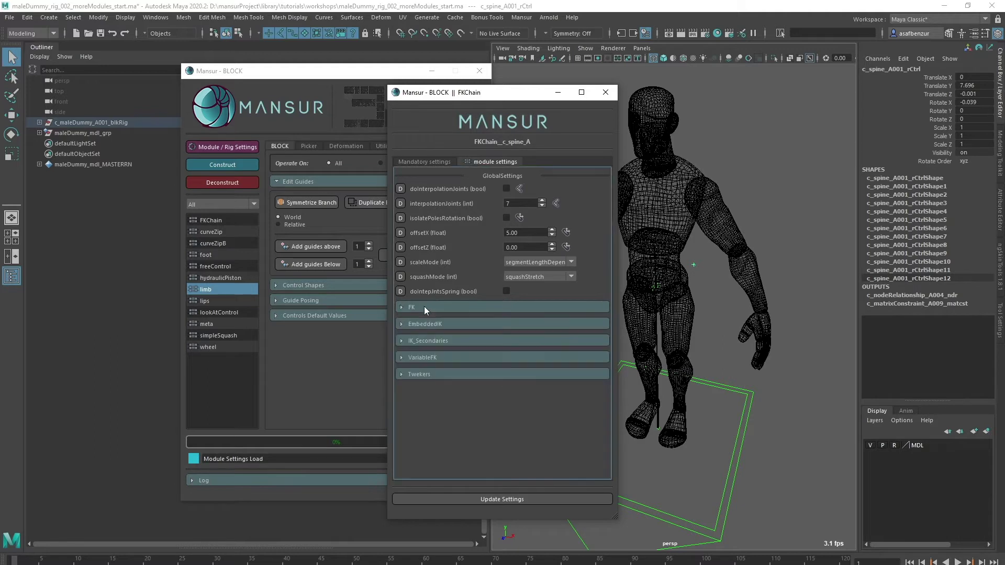
# Choose dial as the spine module's embIKControlShape under EmbeddedIK and update the module settings
pyautogui.click(438, 326)
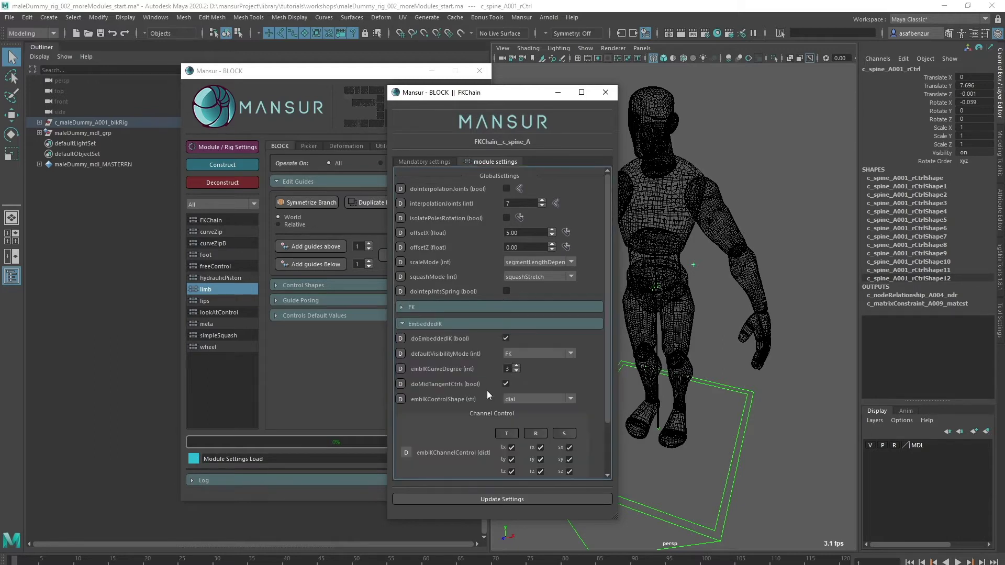
pyautogui.click(520, 399)
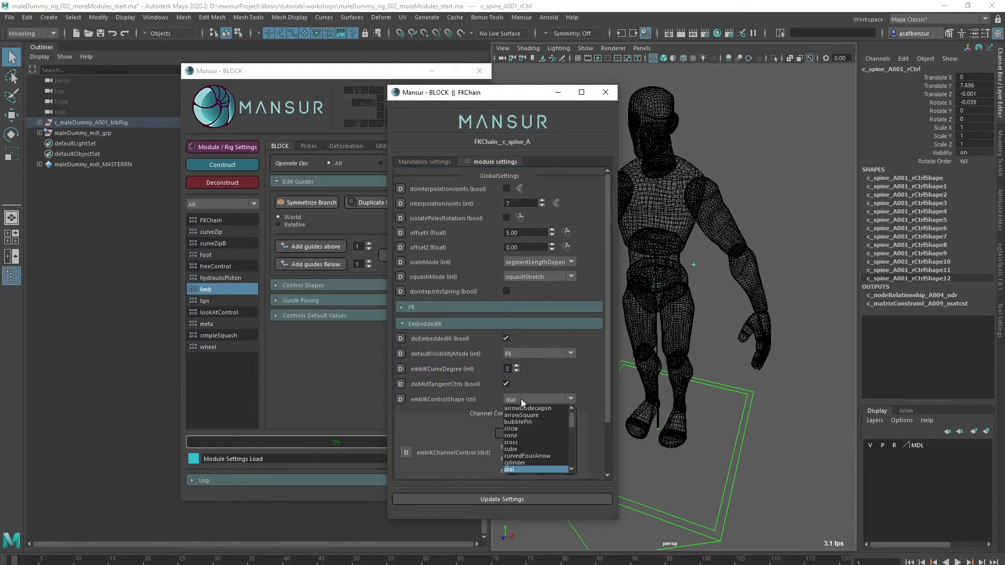
pyautogui.click(520, 469)
pyautogui.click(513, 500)
# Construct the rig from the root guide to test the spine settings, and deconstruct it back to guides
pyautogui.click(664, 479)
pyautogui.click(583, 420)
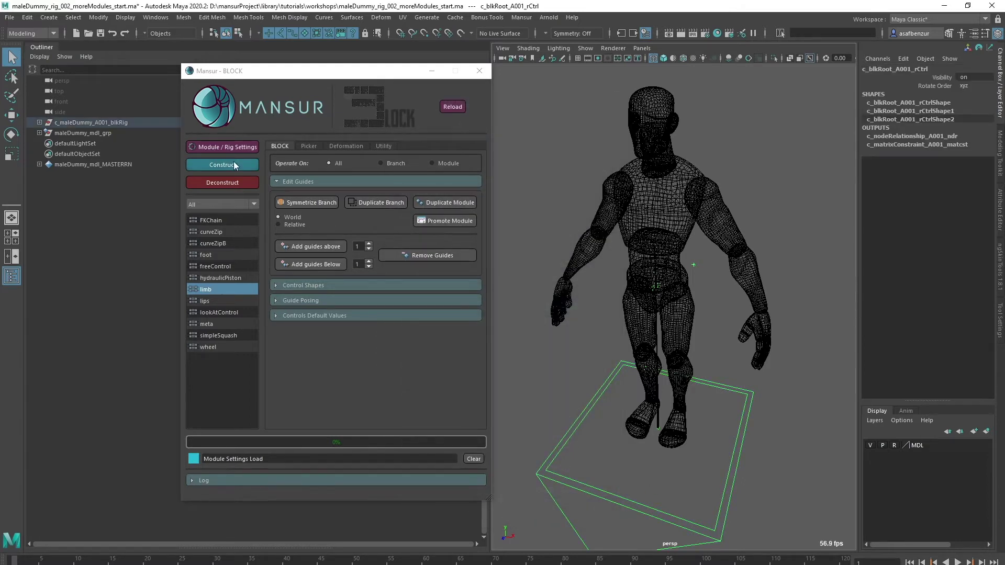
pyautogui.click(233, 163)
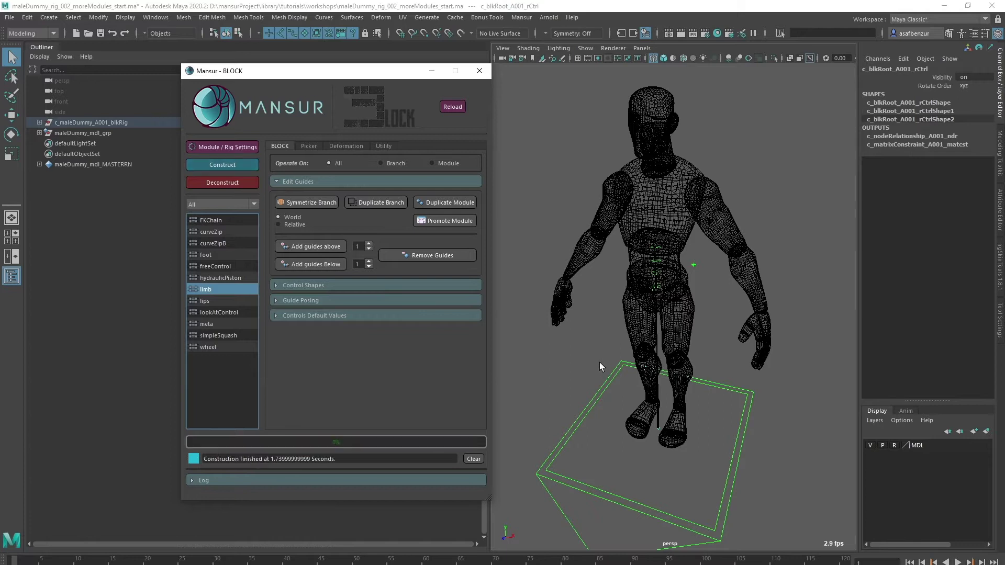
pyautogui.click(225, 182)
pyautogui.click(666, 289)
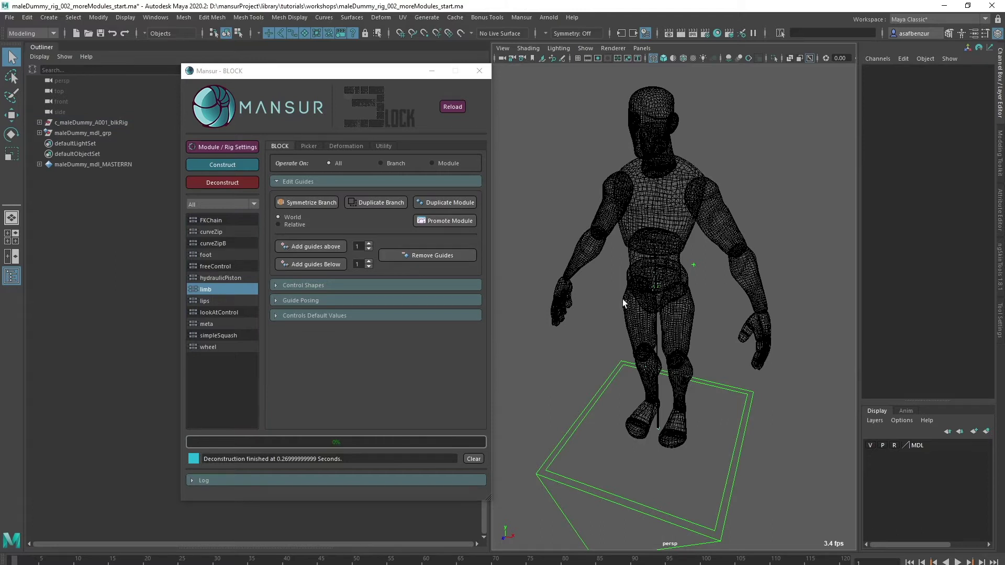
# Start a new limb module under the cog guide, with body name leg and blkSide left
pyautogui.keyDown('alt'); pyautogui.moveTo(600, 274); pyautogui.dragTo(670, 293, button='right'); pyautogui.keyUp('alt')
pyautogui.click(638, 263)
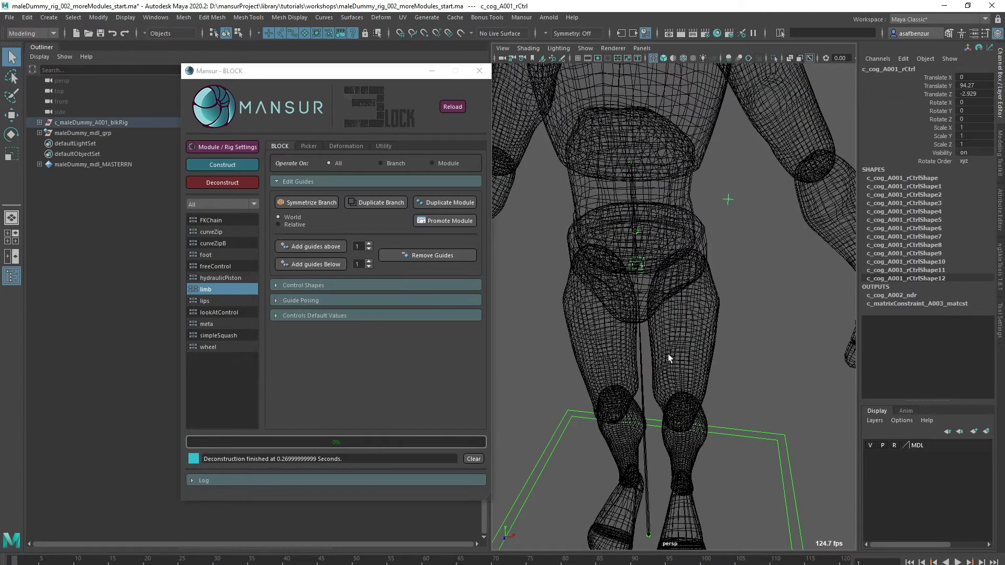
pyautogui.doubleClick(217, 289)
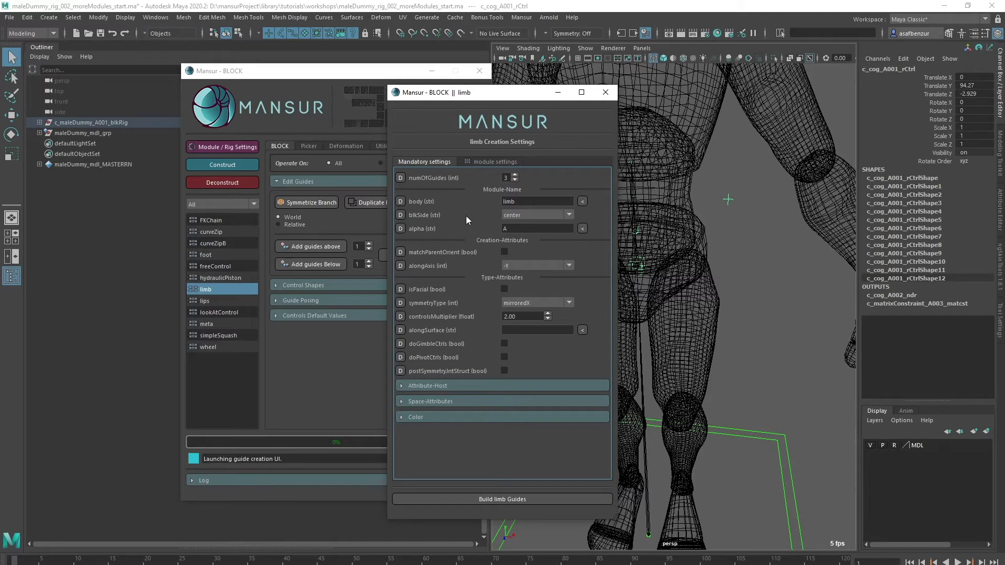
pyautogui.press('Tab')
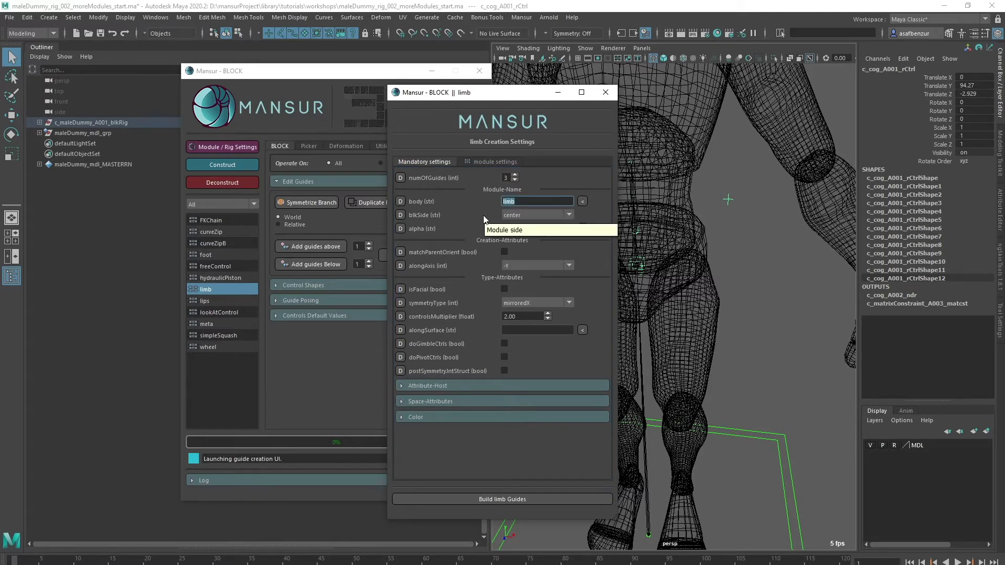
pyautogui.write('leg')
pyautogui.press('Return')
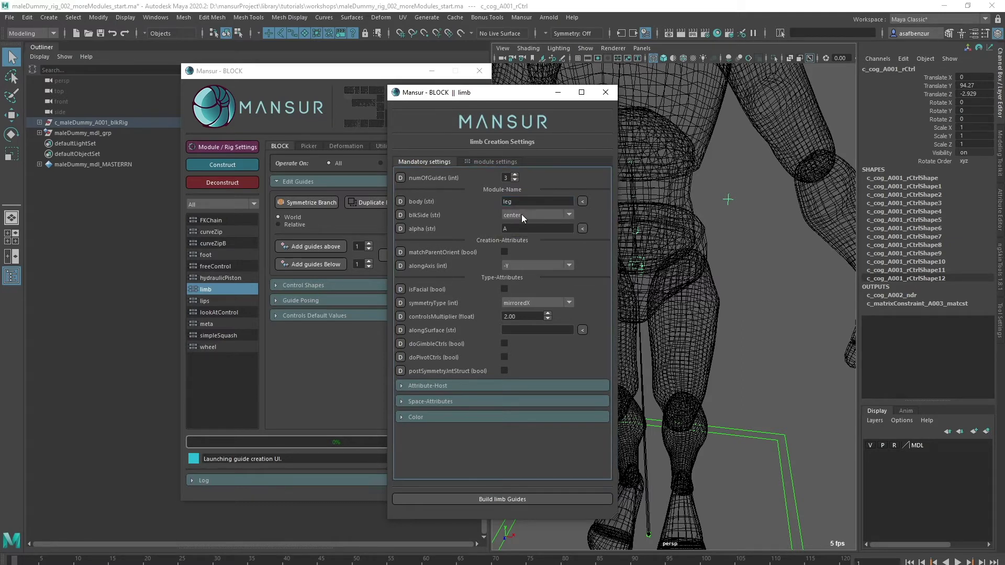
pyautogui.click(521, 215)
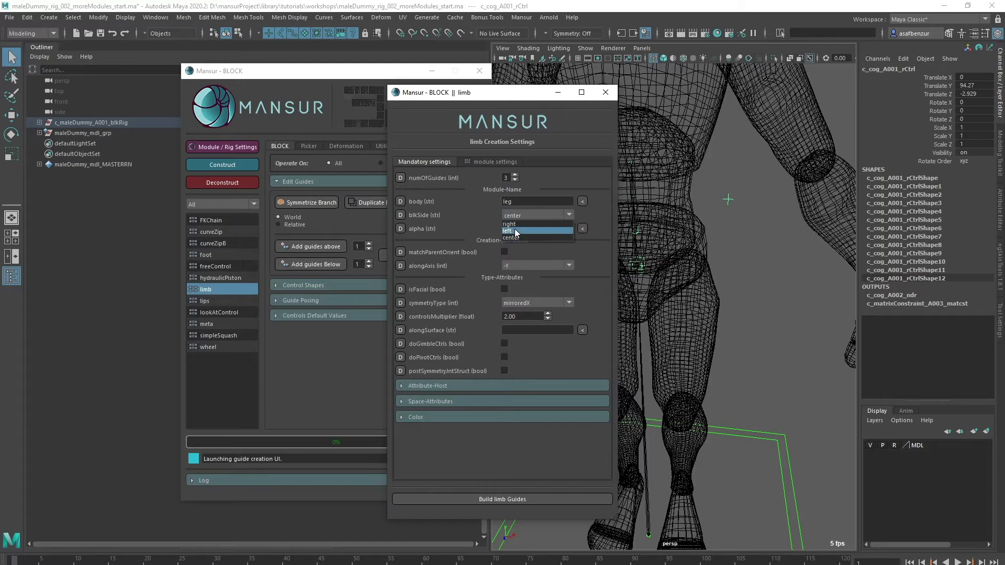
pyautogui.click(516, 231)
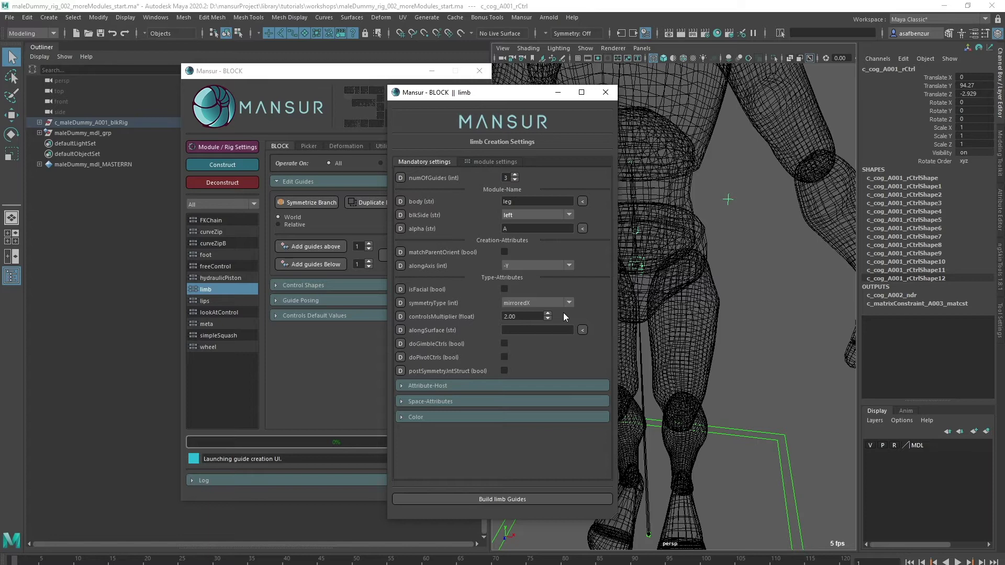
# Set the leg module's interpolationJoints to 3 and build the limb guides
pyautogui.click(480, 162)
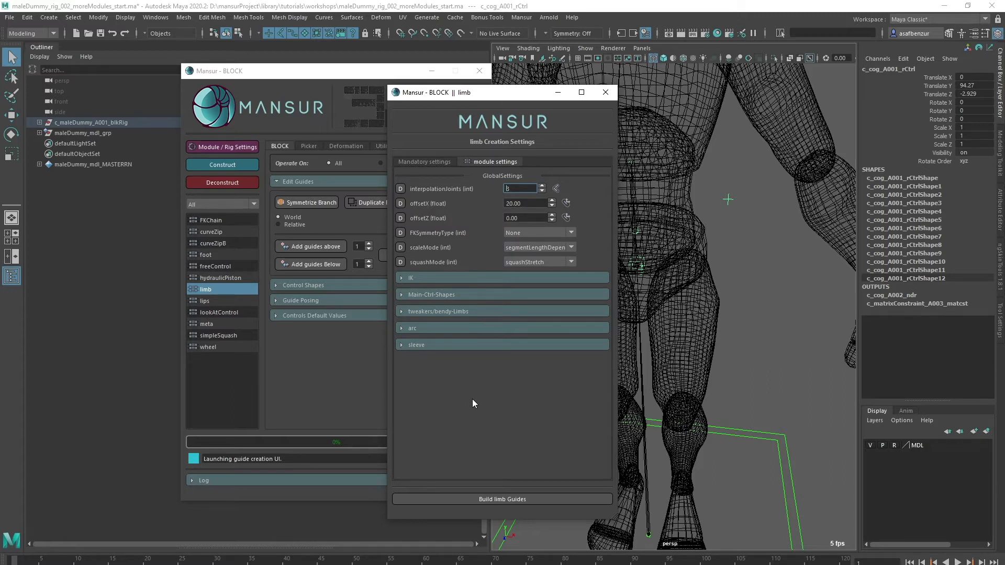
pyautogui.click(485, 501)
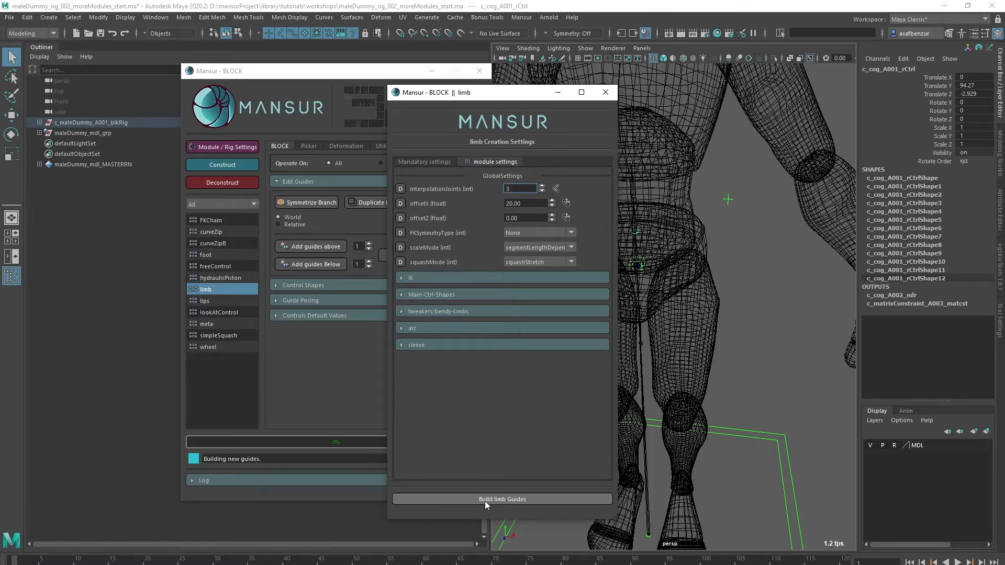
pyautogui.click(779, 337)
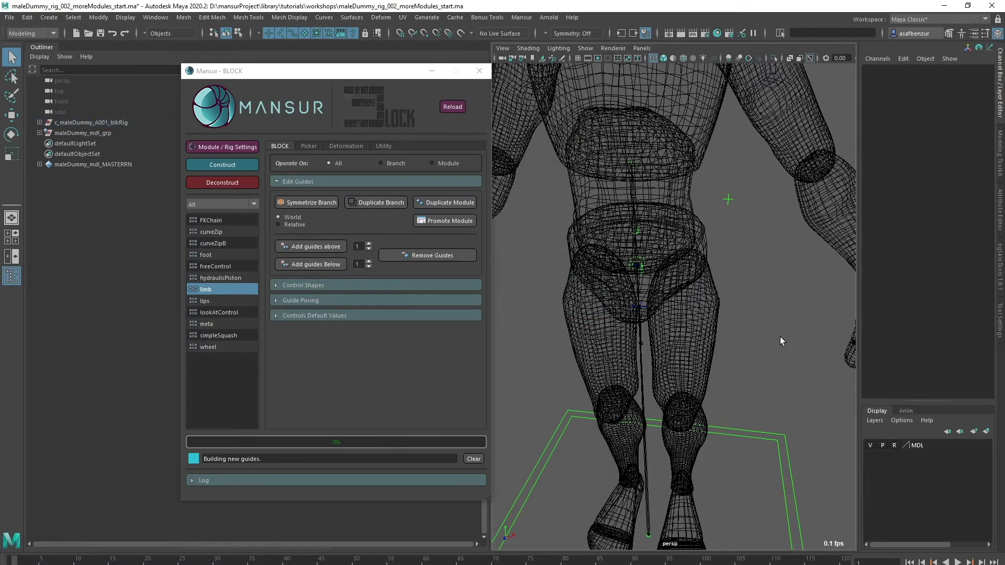
# Move the leg module's root guide into the left hip, to about X 9.75, Y -2.8 and Z -1.78
pyautogui.scroll(5, 668, 316)
pyautogui.click(585, 207)
pyautogui.press('w')
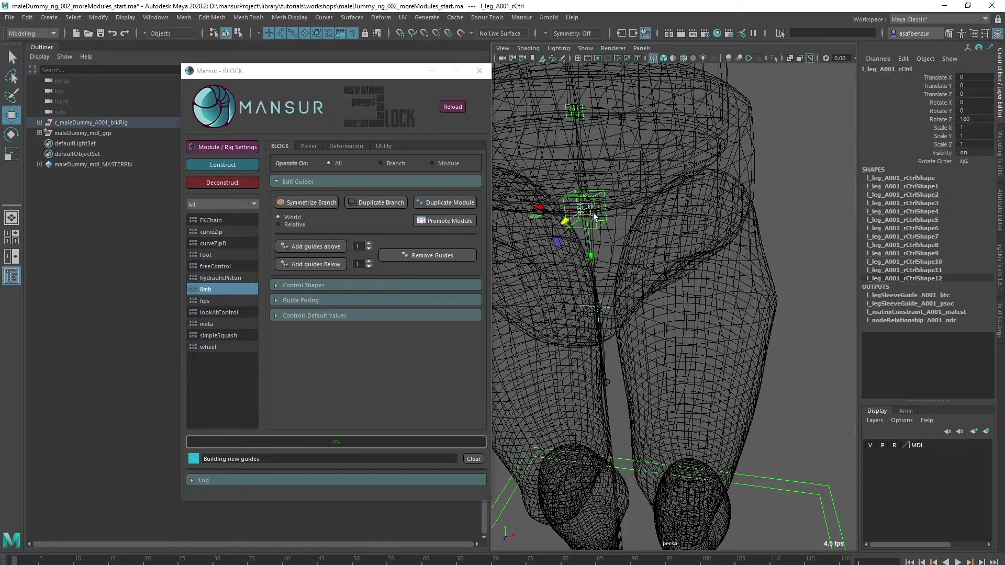
pyautogui.moveTo(562, 210); pyautogui.dragTo(671, 231)
pyautogui.press('f')
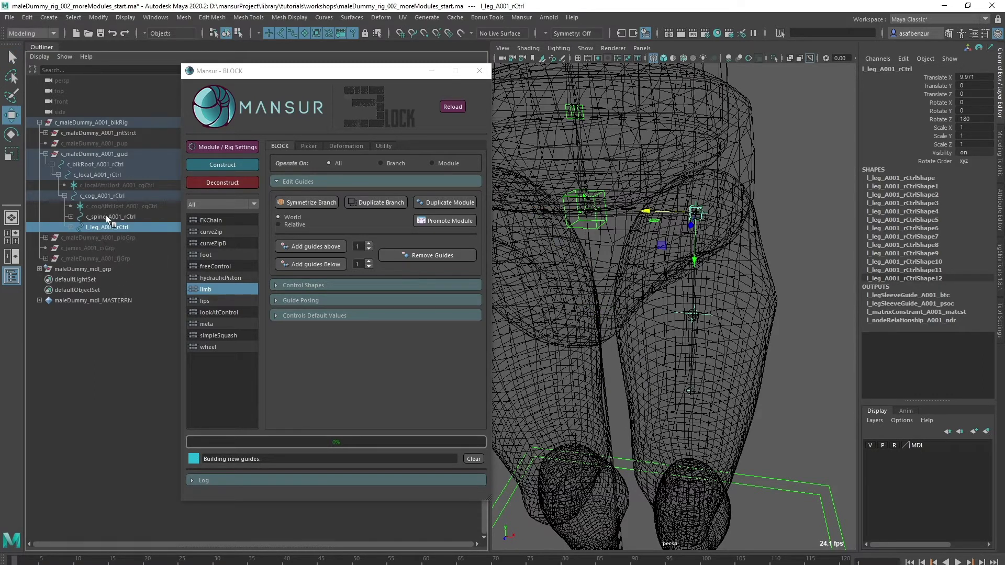
pyautogui.keyDown('alt'); pyautogui.moveTo(689, 302); pyautogui.dragTo(603, 300); pyautogui.keyUp('alt')
pyautogui.moveTo(606, 223); pyautogui.dragTo(661, 233)
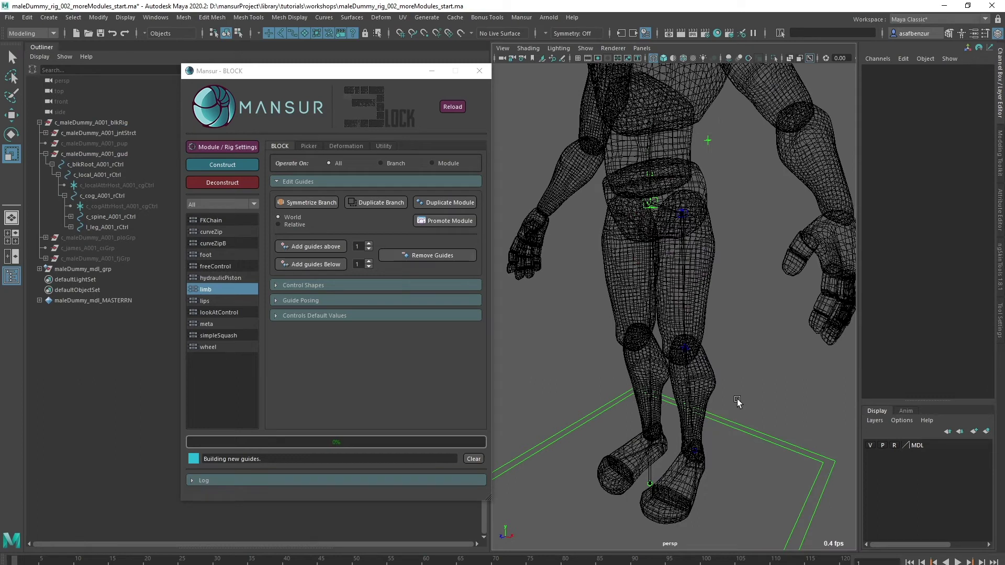
# Check the placement of the left leg's hip, knee and ankle guides
pyautogui.click(682, 213)
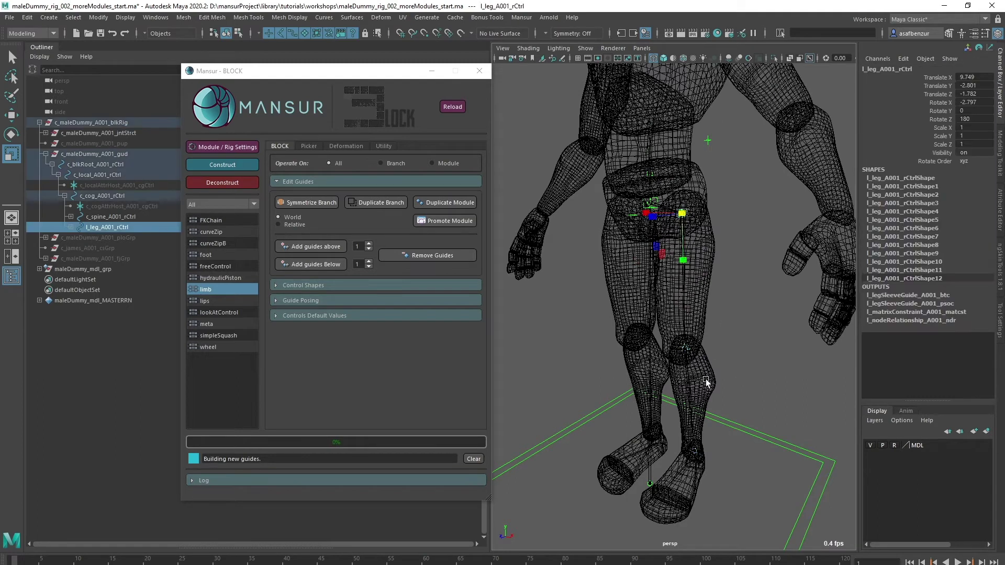
pyautogui.click(684, 348)
pyautogui.click(699, 451)
pyautogui.click(697, 451)
pyautogui.click(746, 350)
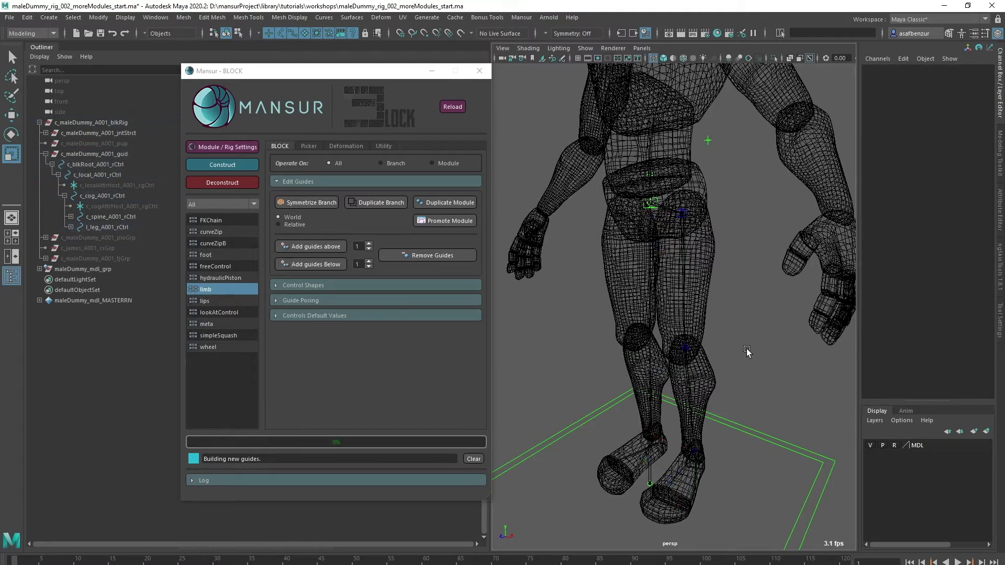
# Move the leg's attribute host guide outward so it sits beside the left hip, outside the mesh
pyautogui.keyDown('alt'); pyautogui.moveTo(691, 289); pyautogui.dragTo(640, 283); pyautogui.keyUp('alt')
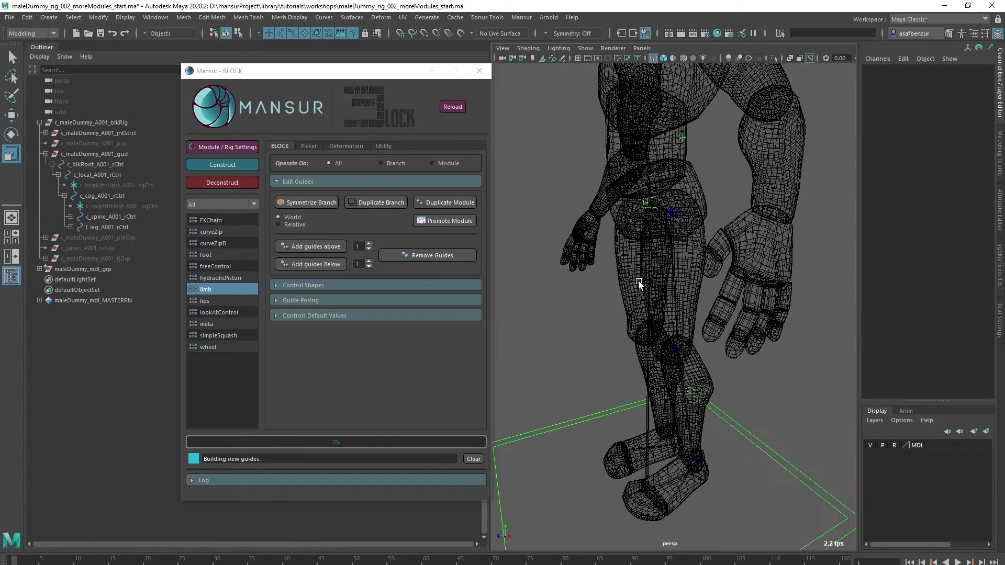
pyautogui.keyDown('alt'); pyautogui.moveTo(640, 283); pyautogui.dragTo(844, 354, button='right'); pyautogui.keyUp('alt')
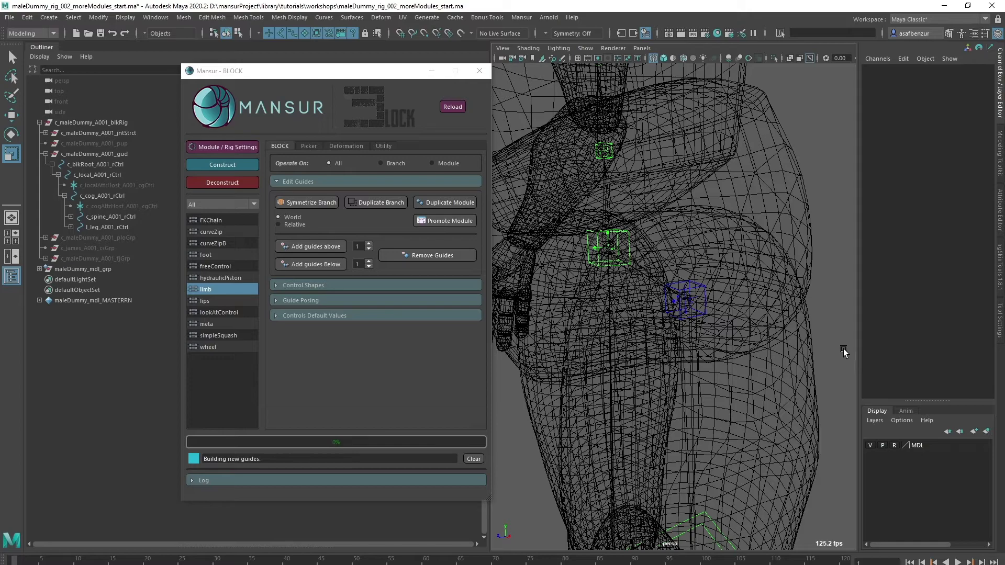
pyautogui.keyDown('alt'); pyautogui.moveTo(654, 348); pyautogui.dragTo(767, 382, button='right'); pyautogui.keyUp('alt')
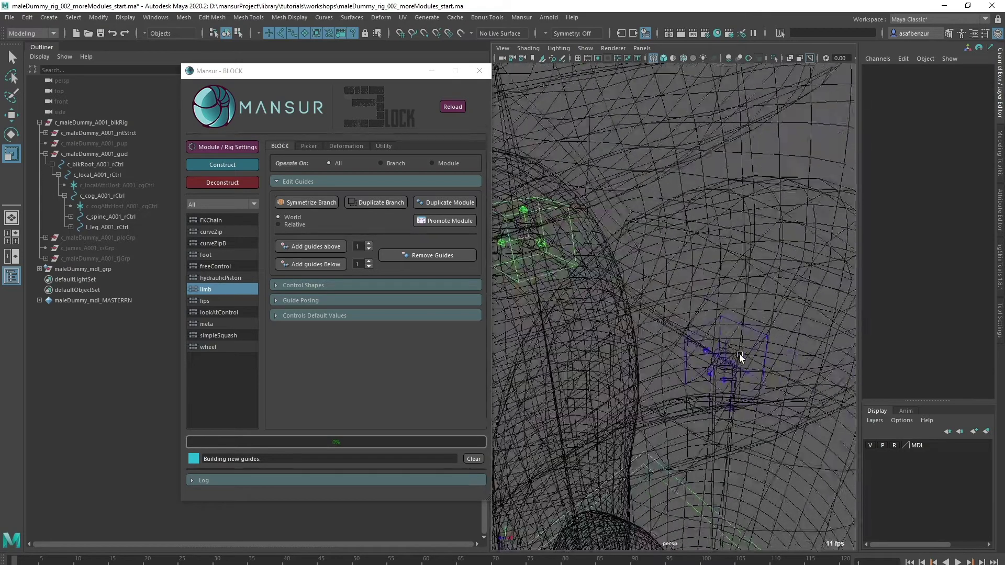
pyautogui.click(683, 327)
pyautogui.scroll(-5, 699, 338)
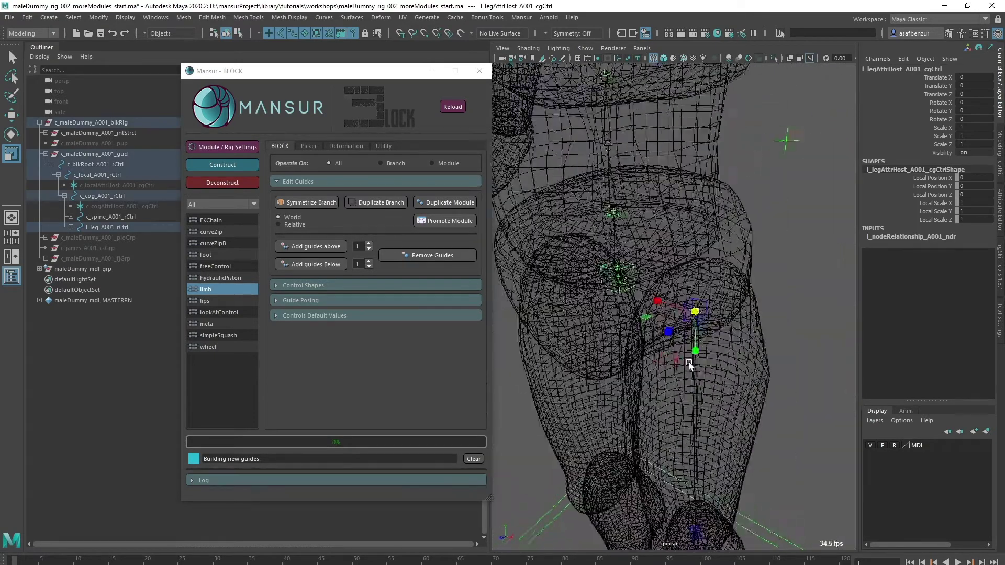
pyautogui.press('w')
pyautogui.moveTo(721, 314); pyautogui.dragTo(788, 319)
pyautogui.keyDown('alt'); pyautogui.moveTo(788, 318); pyautogui.dragTo(706, 322, button='right'); pyautogui.keyUp('alt')
pyautogui.keyDown('alt'); pyautogui.moveTo(706, 323); pyautogui.dragTo(756, 301); pyautogui.keyUp('alt')
pyautogui.click(776, 366)
# Move the leg's pole vector guide from the knee forward, well in front of the body
pyautogui.keyDown('alt'); pyautogui.moveTo(733, 384); pyautogui.dragTo(643, 357); pyautogui.keyUp('alt')
pyautogui.keyDown('alt'); pyautogui.moveTo(643, 357); pyautogui.dragTo(644, 267, button='middle'); pyautogui.keyUp('alt')
pyautogui.keyDown('alt'); pyautogui.moveTo(644, 267); pyautogui.dragTo(769, 385, button='right'); pyautogui.keyUp('alt')
pyautogui.keyDown('alt'); pyautogui.moveTo(769, 385); pyautogui.dragTo(742, 399); pyautogui.keyUp('alt')
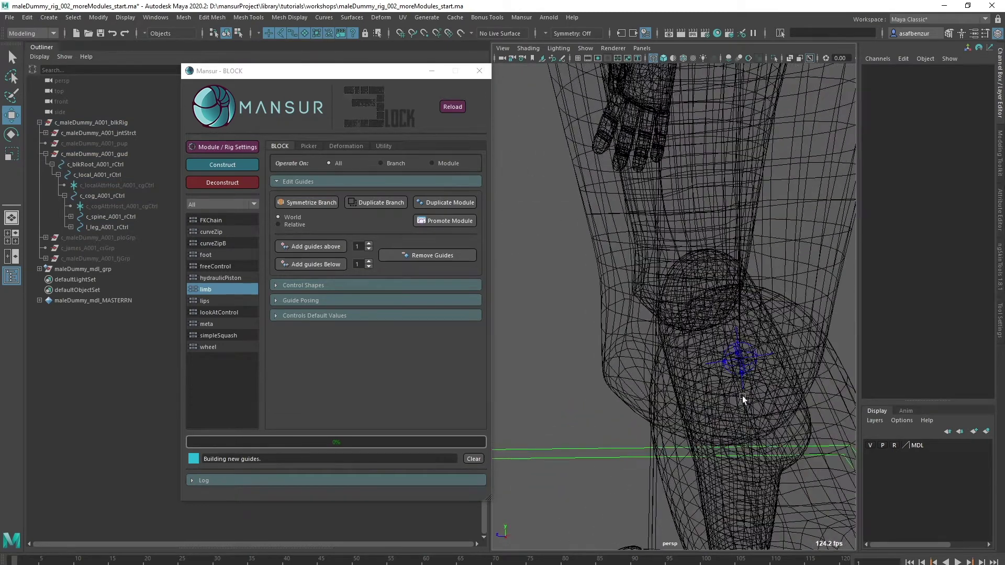
pyautogui.click(767, 356)
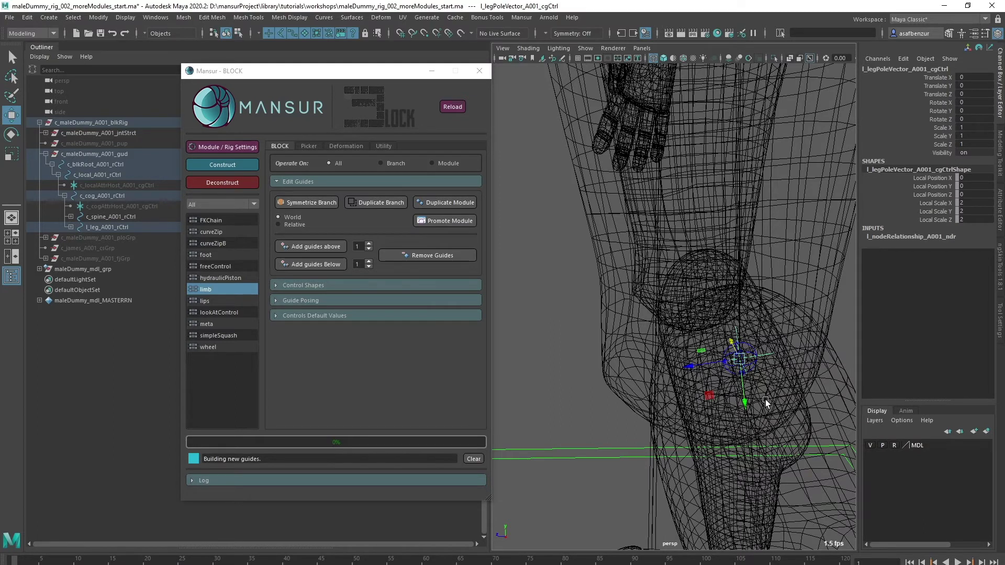
pyautogui.scroll(-6, 765, 399)
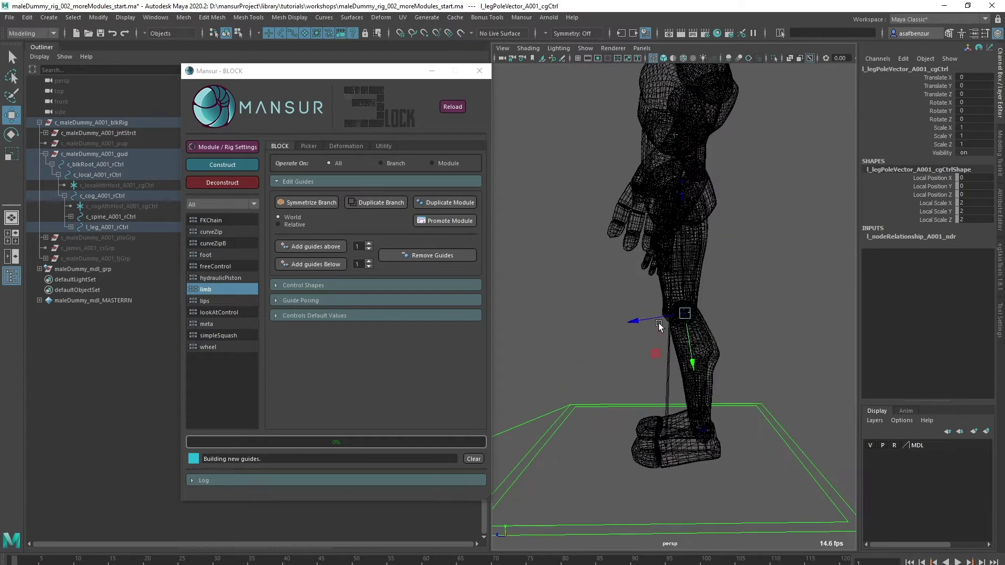
pyautogui.moveTo(659, 321); pyautogui.dragTo(552, 330)
pyautogui.click(606, 380)
pyautogui.keyDown('alt'); pyautogui.moveTo(606, 379); pyautogui.dragTo(670, 399); pyautogui.keyUp('alt')
pyautogui.click(743, 394)
pyautogui.click(764, 348)
# Set the leg module's controlsMultiplier to 5, update its settings and construct the rig
pyautogui.click(686, 201)
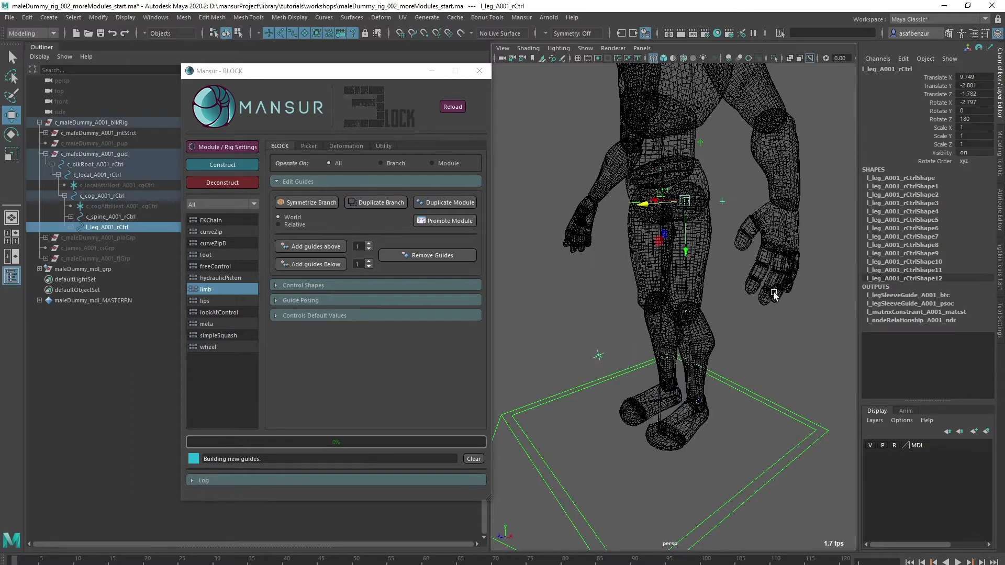
pyautogui.click(216, 145)
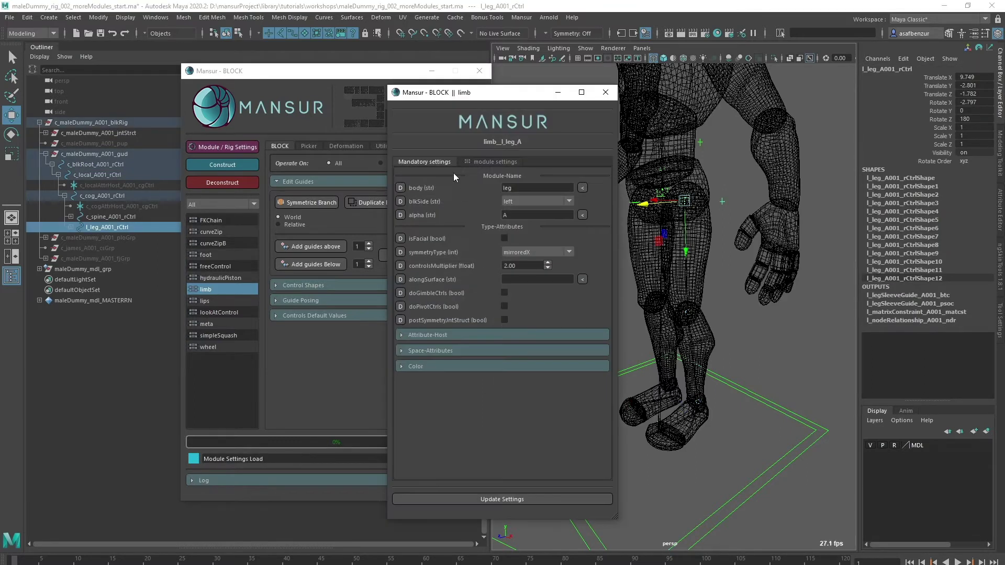
pyautogui.click(515, 266)
pyautogui.write('5')
pyautogui.press('Return')
pyautogui.click(472, 499)
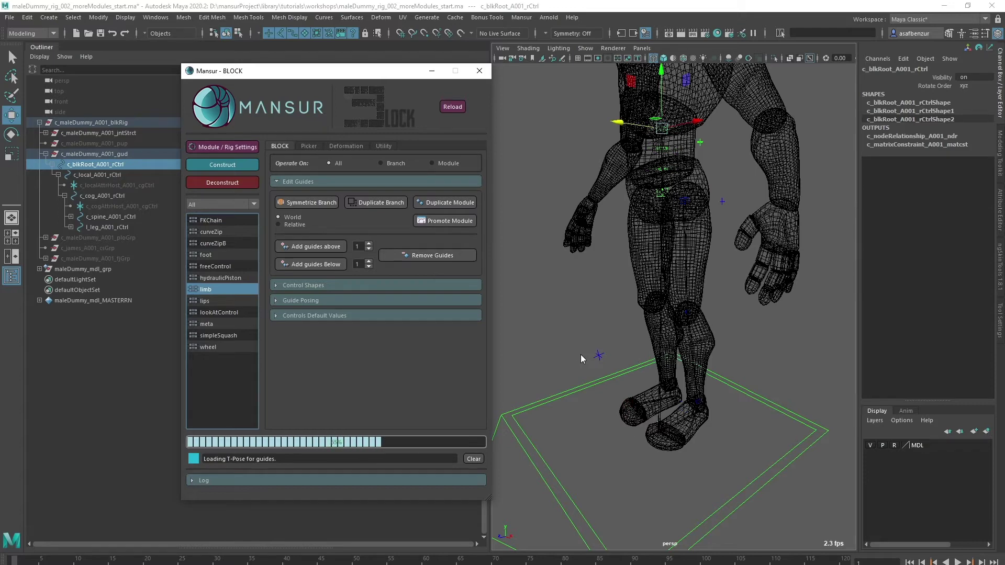
# Test the leg's IK by moving the ankle's IK target control, and undo the move
pyautogui.click(779, 364)
pyautogui.scroll(5, 664, 407)
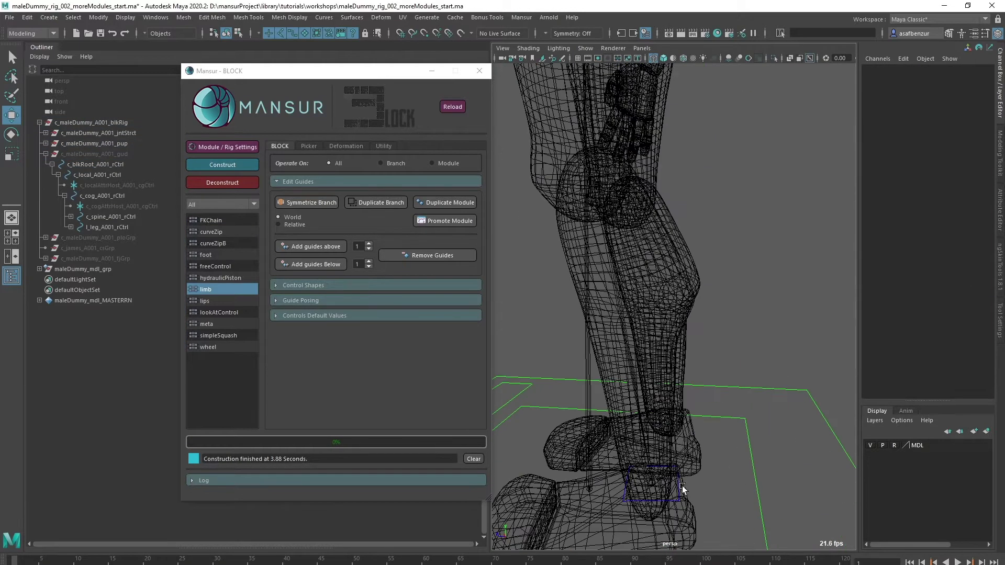
pyautogui.click(675, 489)
pyautogui.scroll(-6, 617, 433)
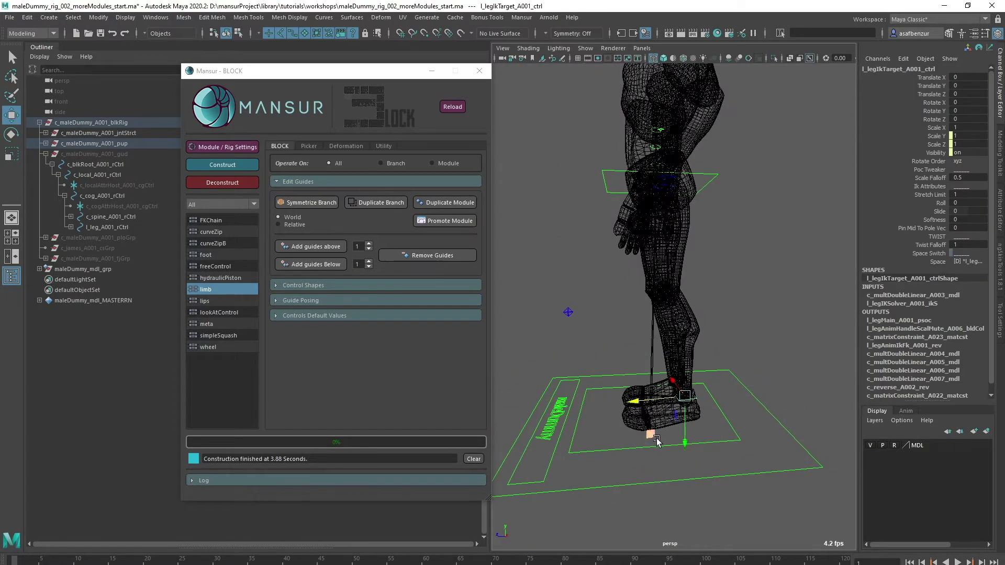
pyautogui.moveTo(651, 434); pyautogui.dragTo(714, 239)
pyautogui.hotkey('ctrl', 'z')
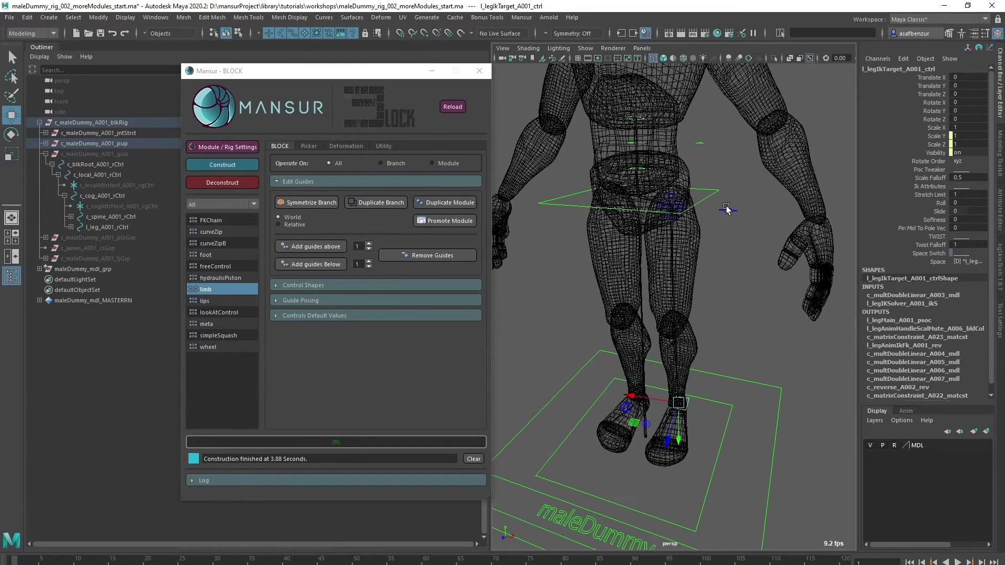
# Switch the left leg from IK to FK with the Ik Fk Blend attribute on its attribute host control
pyautogui.click(727, 211)
pyautogui.click(939, 169)
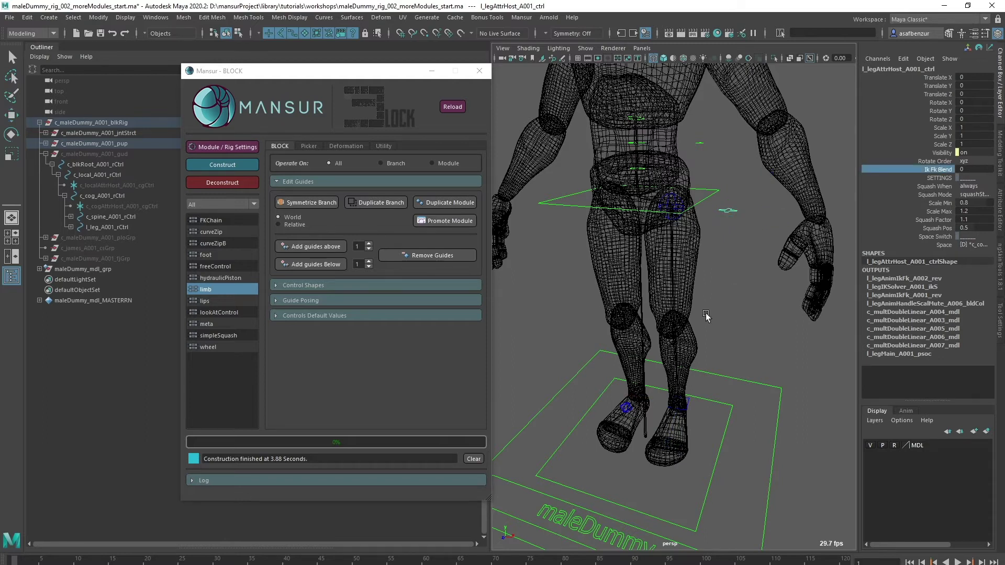
pyautogui.moveTo(703, 311); pyautogui.dragTo(729, 320, button='middle')
pyautogui.click(721, 256)
# Test the leg's FK by rotating the left knee control
pyautogui.keyDown('alt'); pyautogui.moveTo(734, 296); pyautogui.dragTo(664, 323); pyautogui.keyUp('alt')
pyautogui.scroll(3, 654, 328)
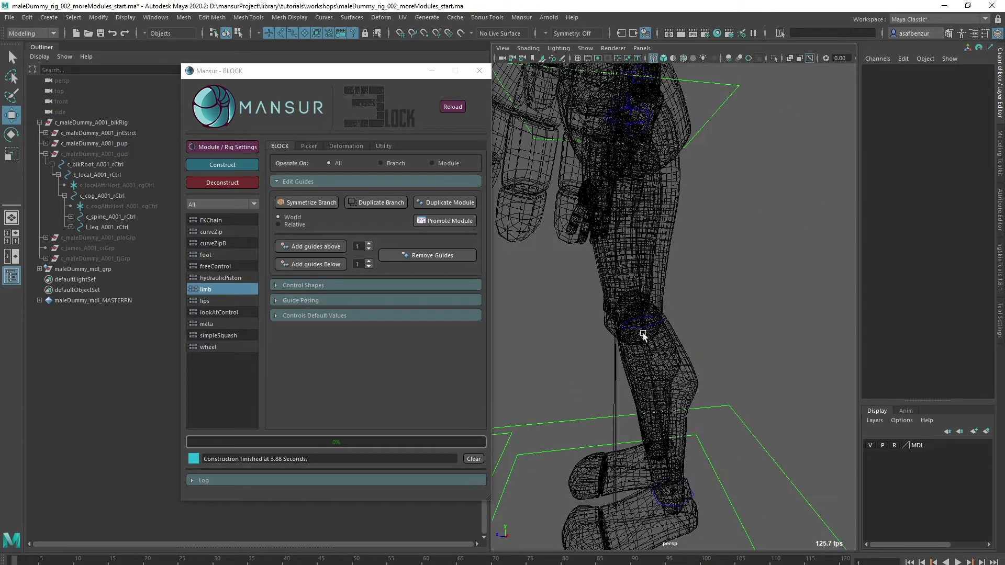
pyautogui.click(644, 326)
pyautogui.press('e')
pyautogui.moveTo(620, 281); pyautogui.dragTo(594, 350)
pyautogui.click(710, 266)
pyautogui.keyDown('alt'); pyautogui.moveTo(711, 267); pyautogui.dragTo(776, 292); pyautogui.keyUp('alt')
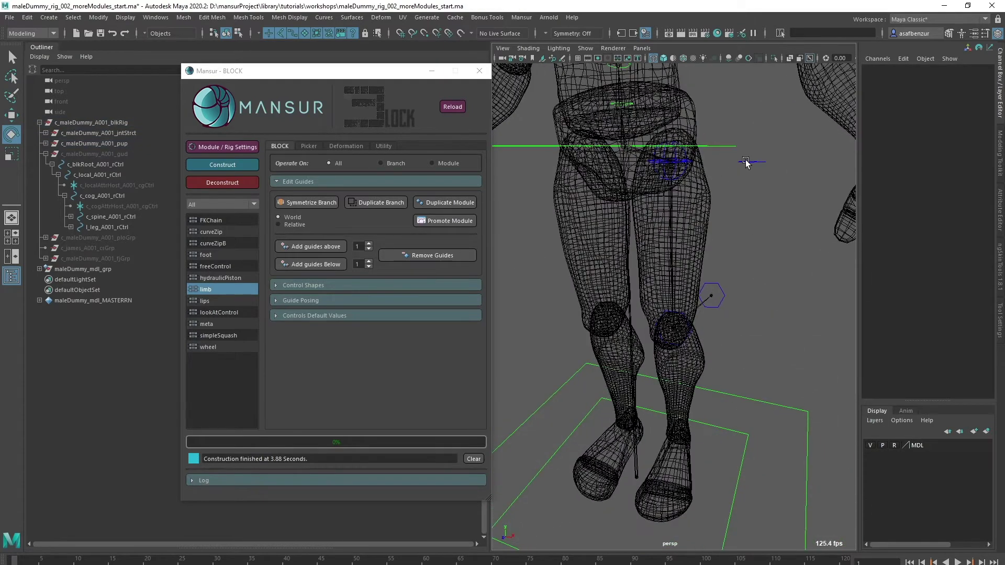
# Return the left leg to IK with Ik Fk Blend and deconstruct the rig back to guides
pyautogui.click(745, 160)
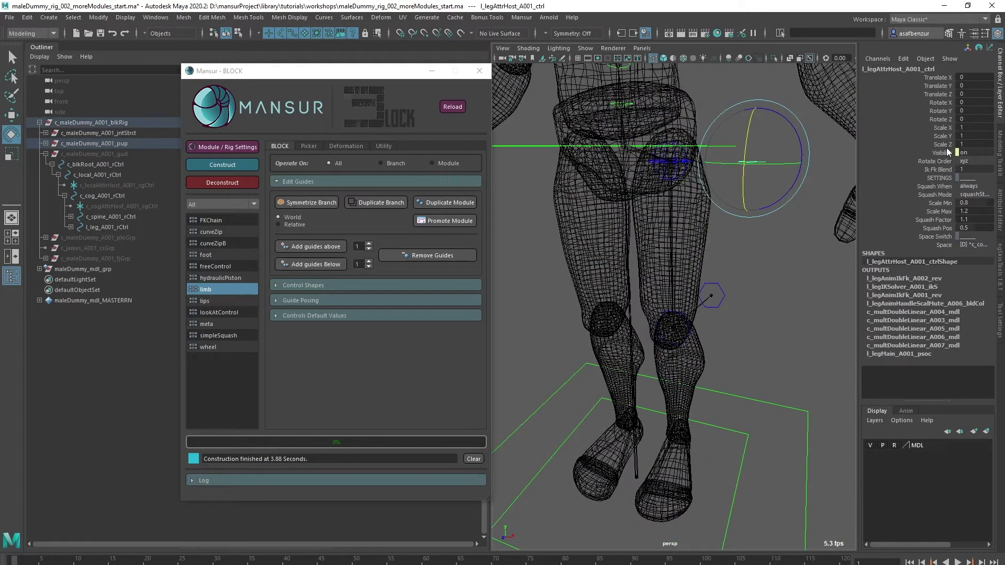
pyautogui.click(679, 308)
pyautogui.scroll(-3, 677, 317)
pyautogui.moveTo(676, 316)
pyautogui.keyDown('alt'); pyautogui.mouseDown()
pyautogui.moveTo(655, 320)
pyautogui.moveTo(679, 311)
pyautogui.mouseUp(); pyautogui.keyUp('alt')
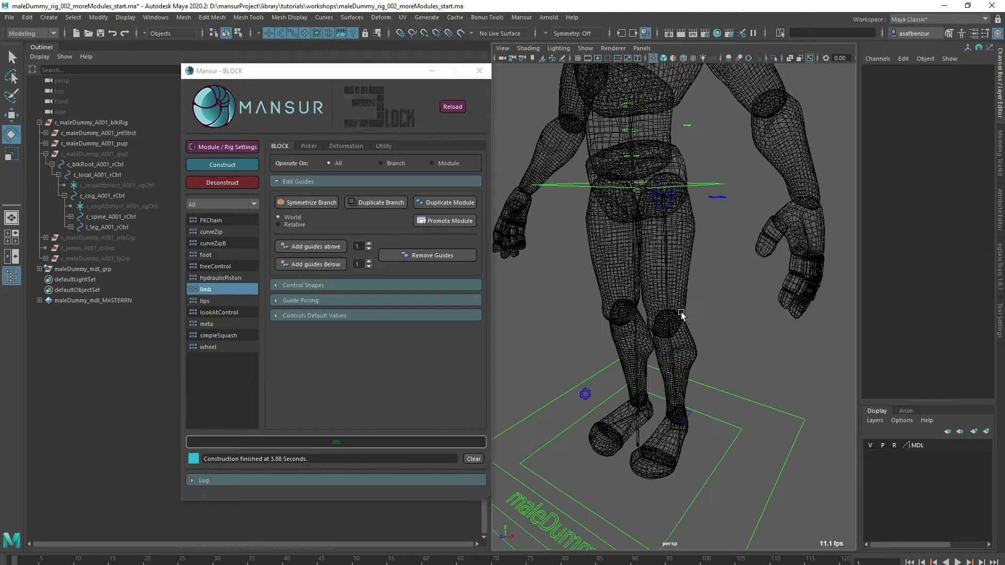
pyautogui.click(741, 388)
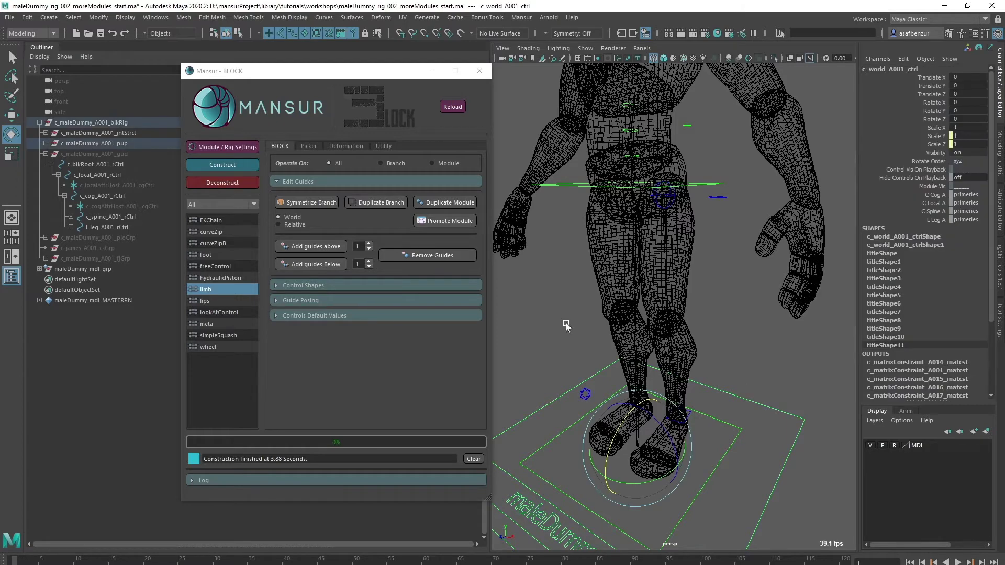
pyautogui.click(222, 182)
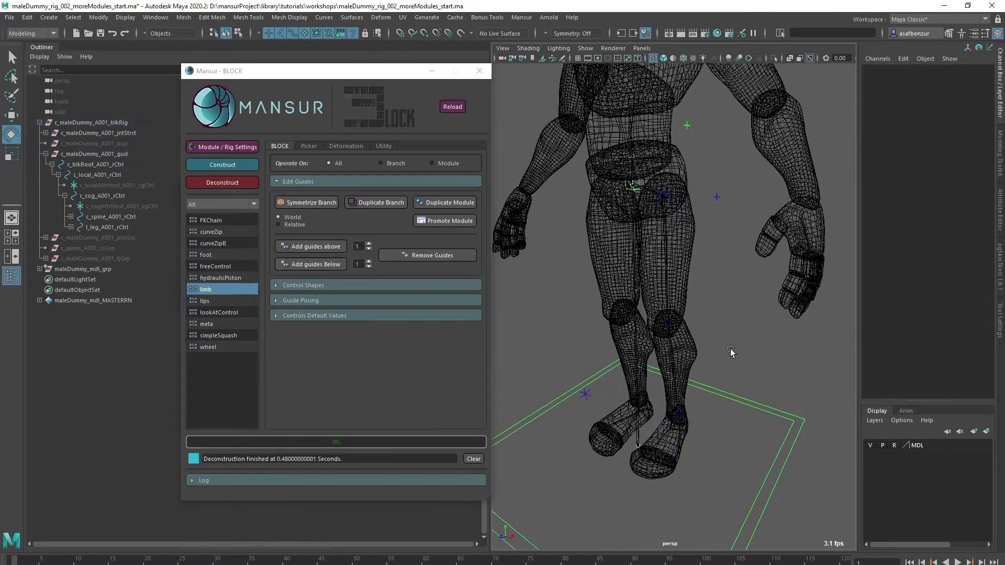
# Start a new foot module under the left leg's ankle guide, with body name foot and 2 guides
pyautogui.scroll(5, 672, 381)
pyautogui.scroll(3, 671, 380)
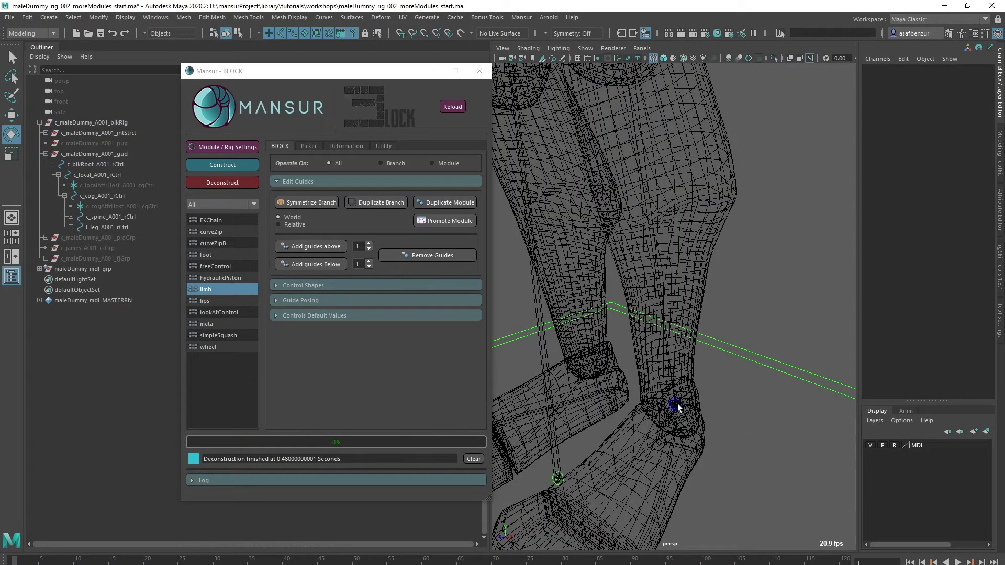
pyautogui.click(673, 408)
pyautogui.press('w')
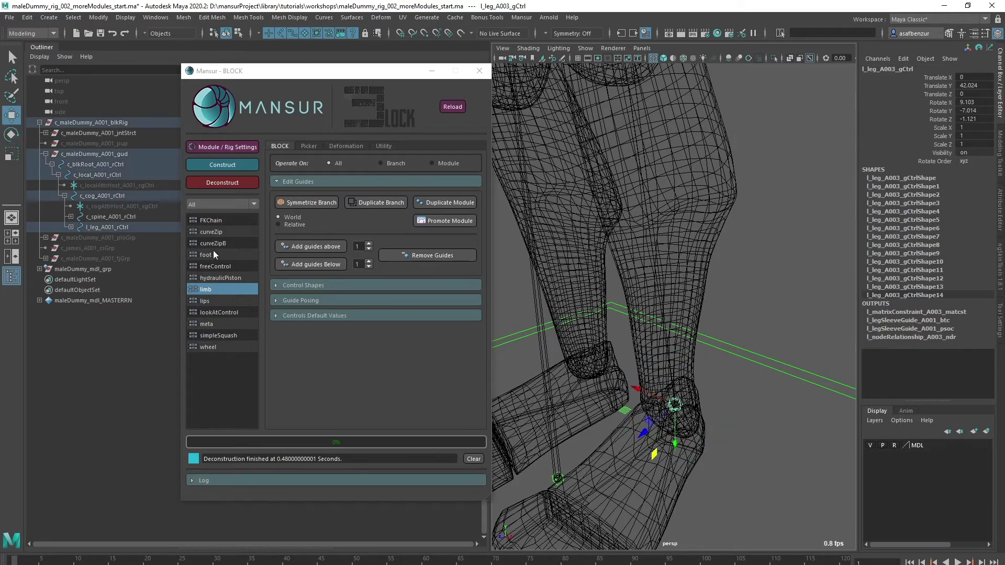
pyautogui.doubleClick(212, 254)
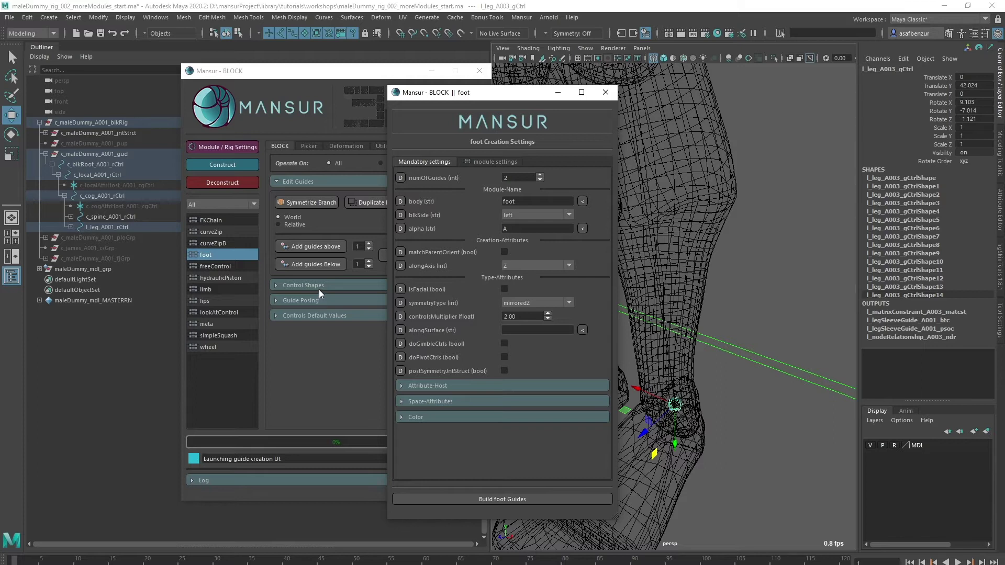
pyautogui.doubleClick(503, 177)
pyautogui.click(523, 201)
# Review the foot module's settings for ToesFK, ToesBK, BankControls, RollControl and DynamicPivotControl
pyautogui.click(489, 162)
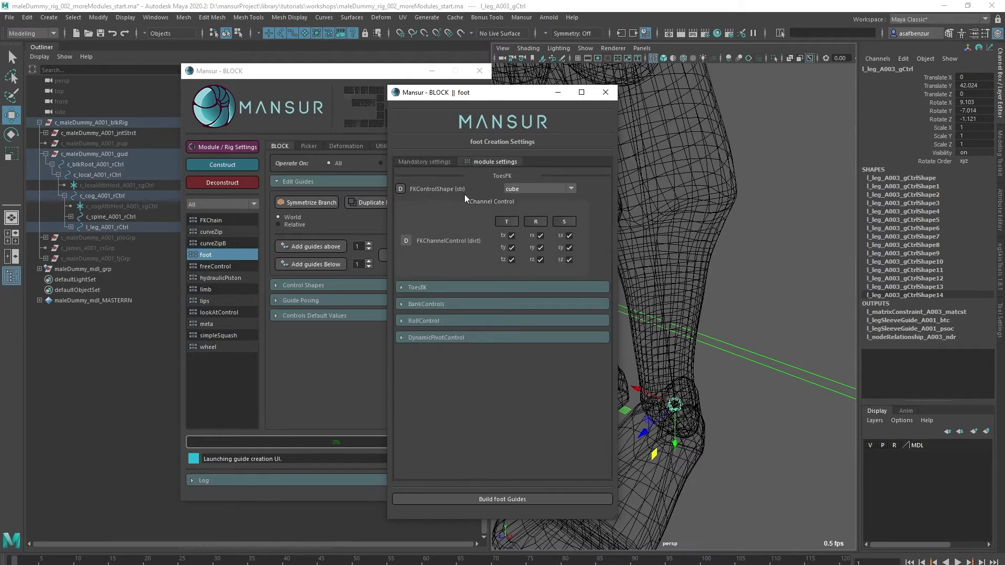
pyautogui.click(435, 288)
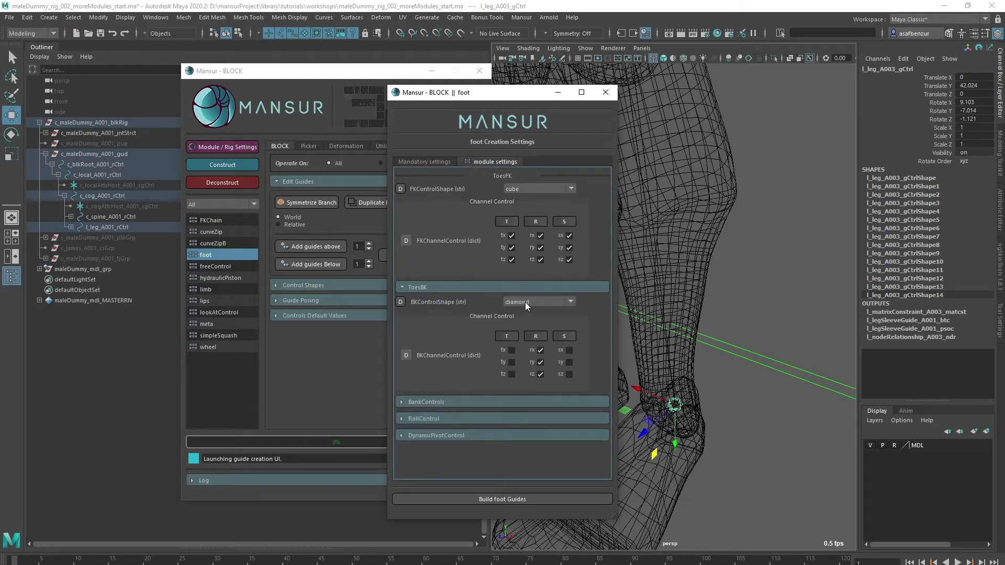
pyautogui.click(439, 288)
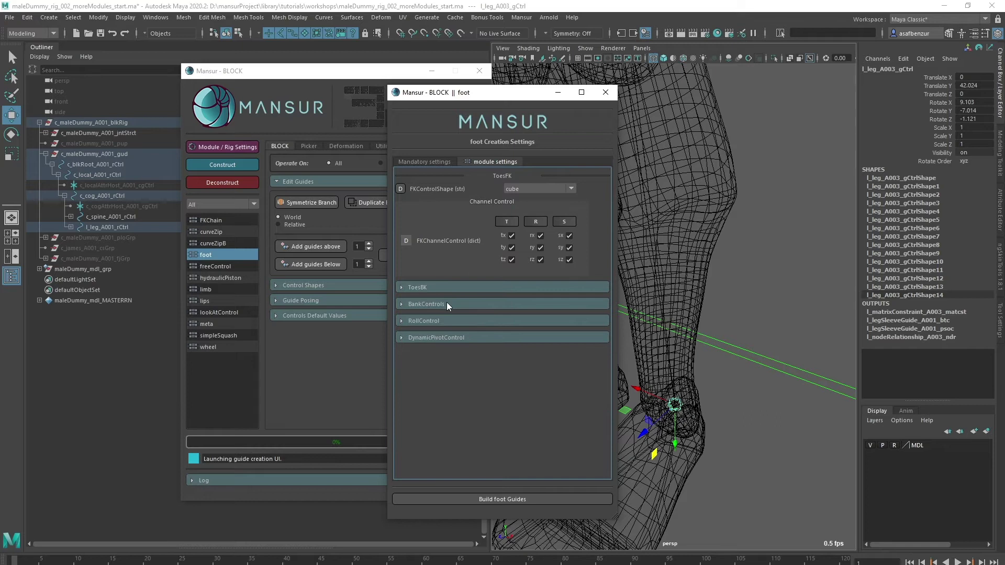
pyautogui.click(447, 304)
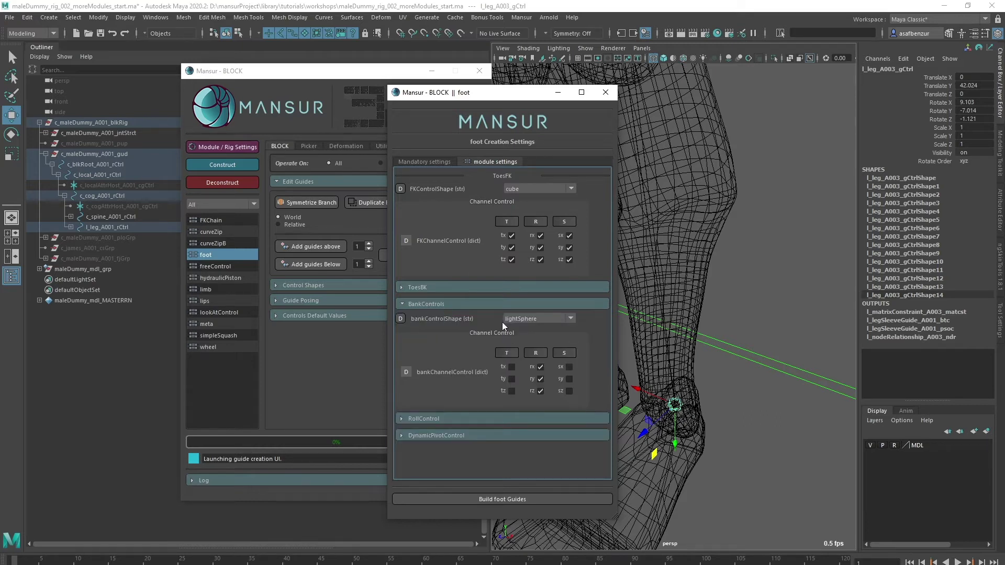
pyautogui.click(413, 304)
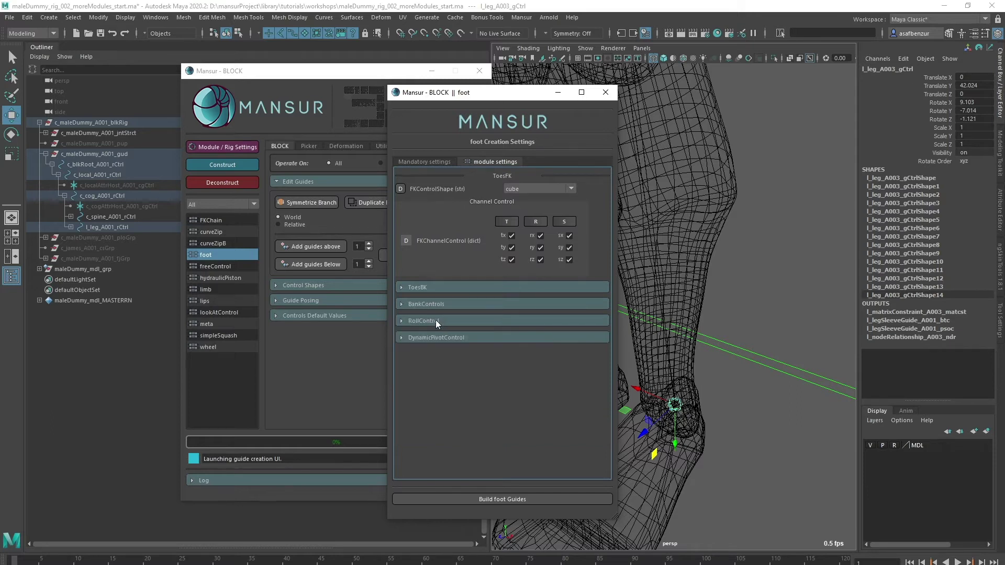
pyautogui.click(436, 322)
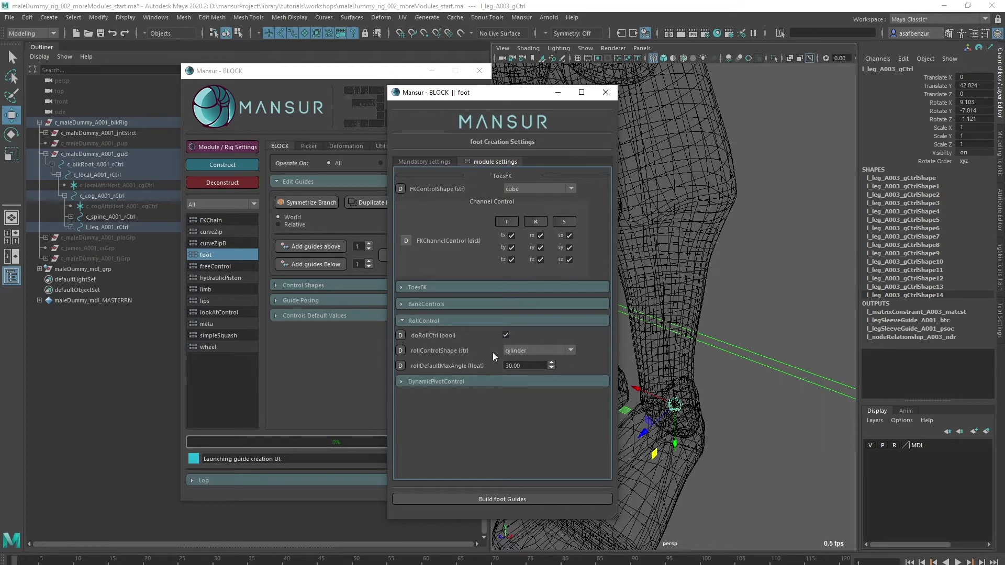
pyautogui.click(444, 321)
pyautogui.click(425, 338)
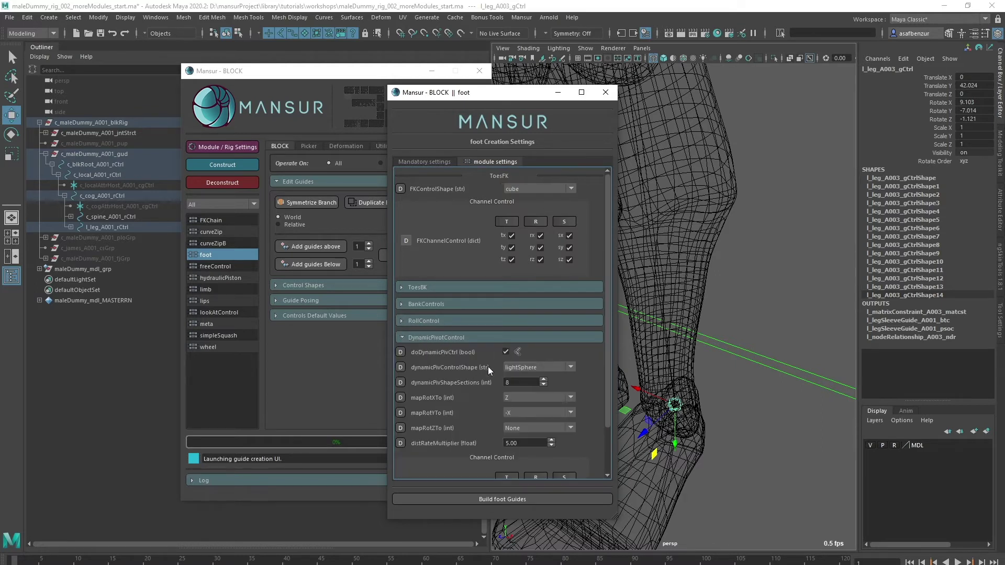
# Turn off doDynamicPivCtrl in the foot module settings and build the foot guides
pyautogui.click(505, 352)
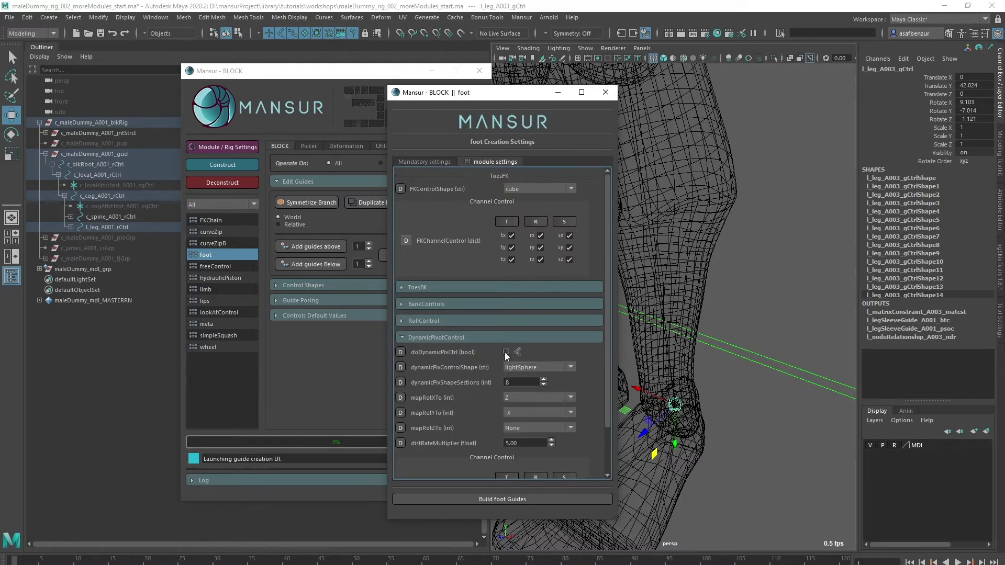
pyautogui.click(445, 338)
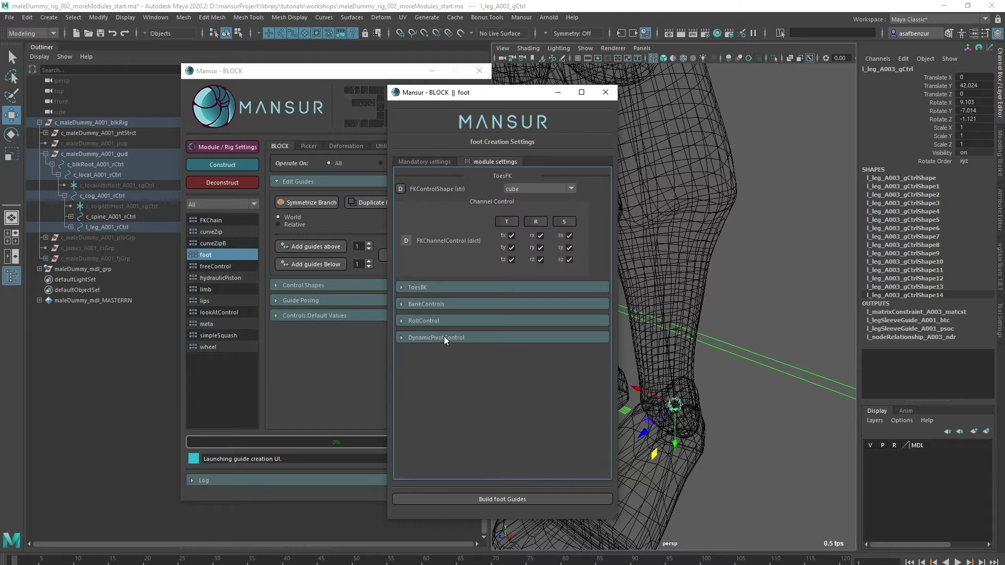
pyautogui.click(471, 495)
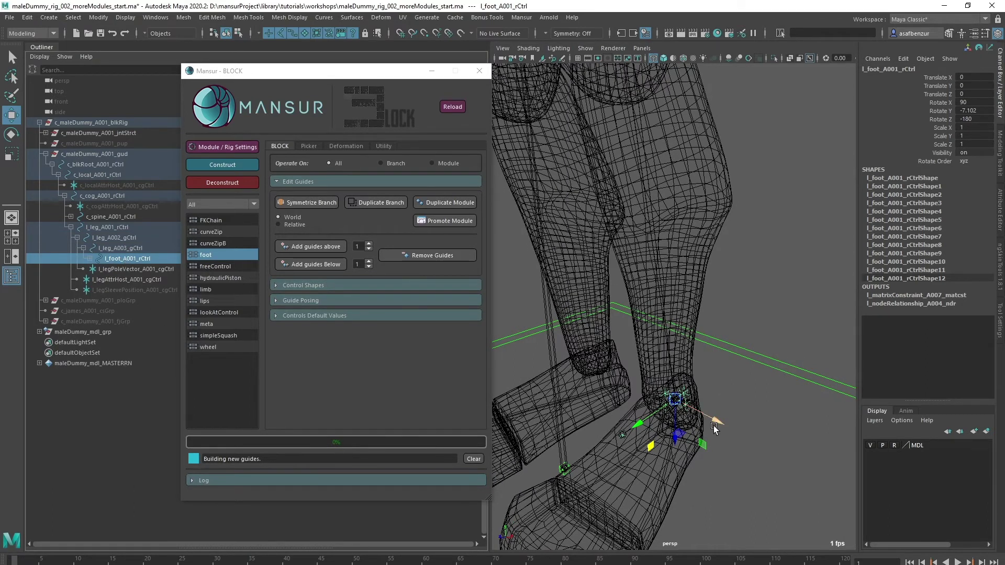
# Examine the new foot guides around the left ankle, selecting the heel, outer, inner and toe pivot guides
pyautogui.keyDown('alt'); pyautogui.moveTo(714, 425); pyautogui.dragTo(658, 406); pyautogui.keyUp('alt')
pyautogui.keyDown('alt'); pyautogui.moveTo(657, 406); pyautogui.dragTo(673, 429, button='right'); pyautogui.keyUp('alt')
pyautogui.keyDown('alt'); pyautogui.moveTo(674, 429); pyautogui.dragTo(664, 305); pyautogui.keyUp('alt')
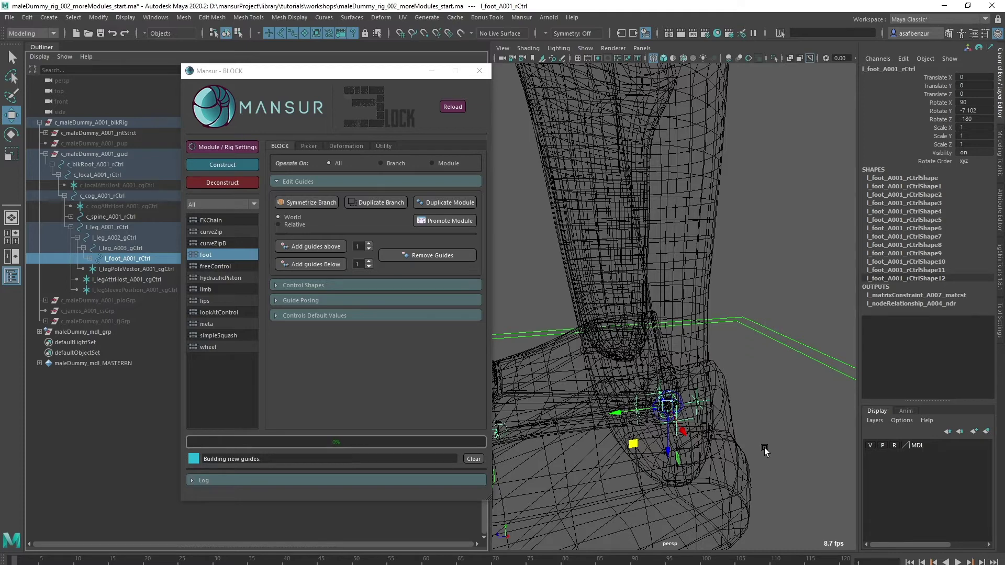
pyautogui.keyDown('alt'); pyautogui.moveTo(764, 448); pyautogui.dragTo(738, 447); pyautogui.keyUp('alt')
pyautogui.keyDown('alt'); pyautogui.moveTo(738, 446); pyautogui.dragTo(752, 441, button='middle'); pyautogui.keyUp('alt')
pyautogui.click(584, 378)
pyautogui.keyDown('alt'); pyautogui.moveTo(616, 428); pyautogui.dragTo(588, 419); pyautogui.keyUp('alt')
pyautogui.keyDown('alt'); pyautogui.moveTo(686, 437); pyautogui.dragTo(711, 274); pyautogui.keyUp('alt')
pyautogui.click(717, 285)
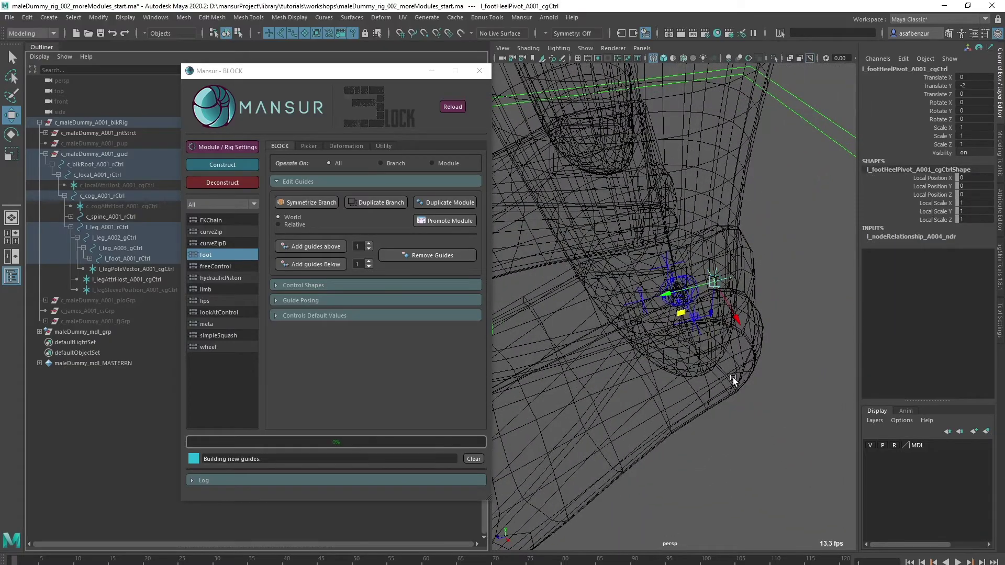
pyautogui.click(695, 325)
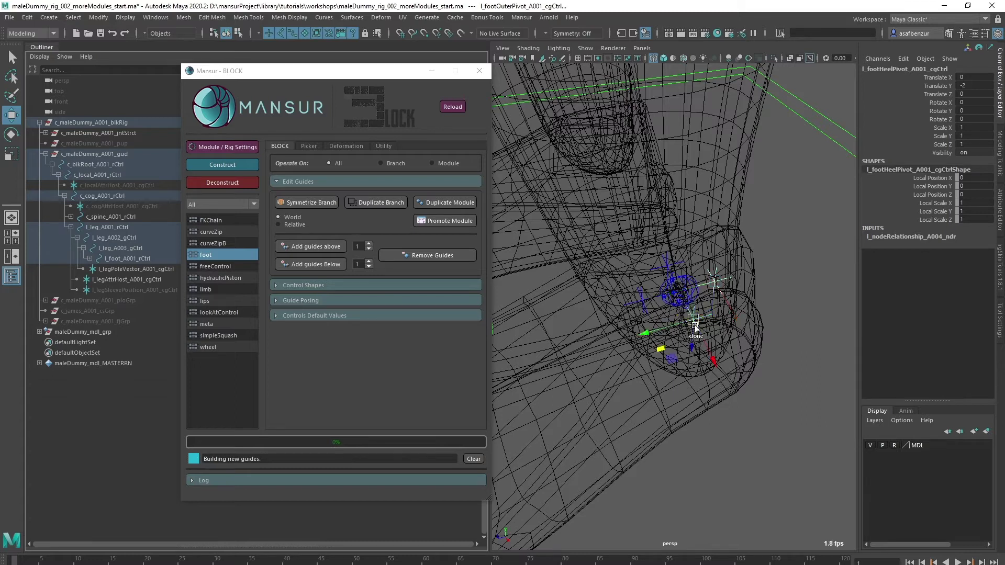
pyautogui.click(639, 303)
pyautogui.click(667, 262)
pyautogui.keyDown('alt'); pyautogui.moveTo(789, 379); pyautogui.dragTo(695, 300); pyautogui.keyUp('alt')
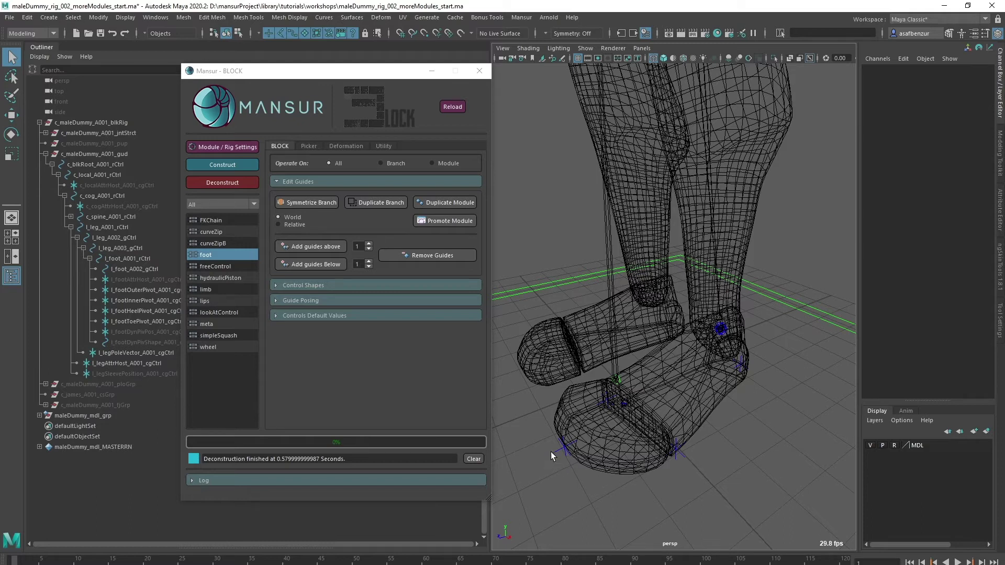
# Check the placement of the toe, heel, outer and inner pivot guides around the left foot mesh
pyautogui.moveTo(557, 458); pyautogui.dragTo(556, 462)
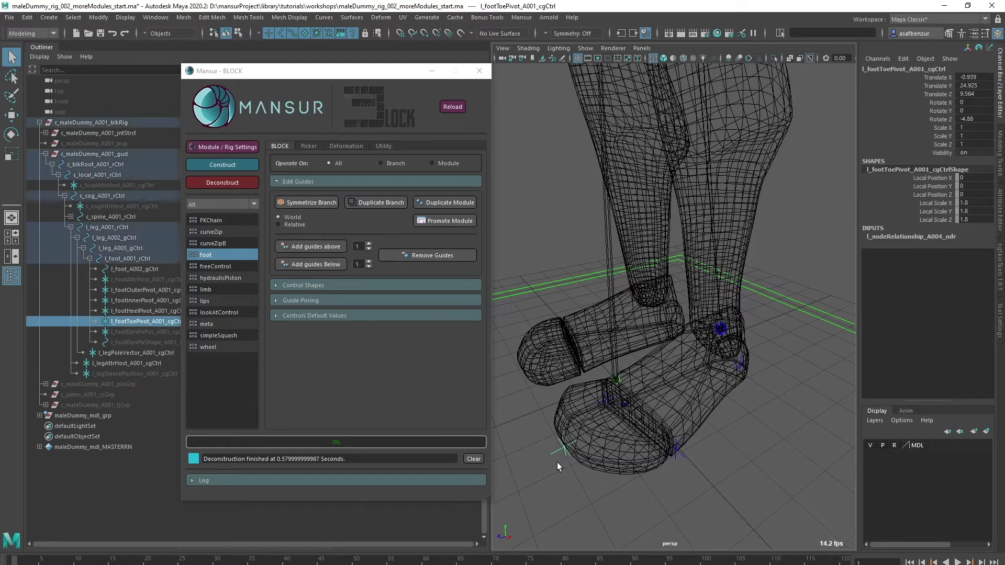
pyautogui.click(742, 364)
pyautogui.click(675, 448)
pyautogui.keyDown('alt'); pyautogui.moveTo(674, 459); pyautogui.dragTo(733, 487); pyautogui.keyUp('alt')
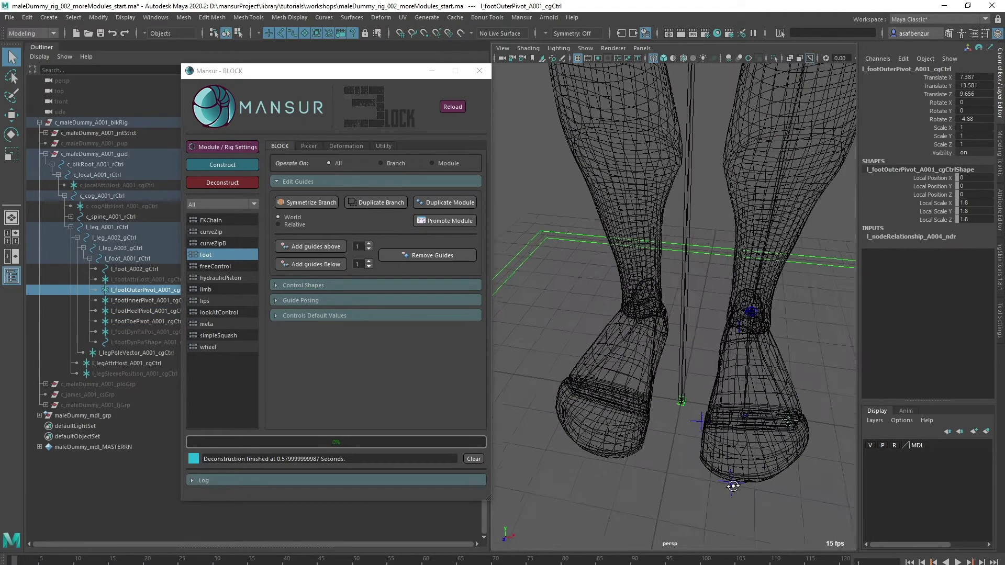
pyautogui.click(702, 420)
pyautogui.moveTo(704, 438)
pyautogui.keyDown('alt'); pyautogui.mouseDown()
pyautogui.moveTo(747, 449)
pyautogui.moveTo(714, 418)
pyautogui.moveTo(706, 450)
pyautogui.mouseUp(); pyautogui.keyUp('alt')
pyautogui.click(809, 356)
pyautogui.keyDown('alt'); pyautogui.moveTo(809, 357); pyautogui.dragTo(611, 359); pyautogui.keyUp('alt')
# Construct the rig and hide the MDL display layer to expose the foot controls
pyautogui.click(222, 166)
pyautogui.click(868, 445)
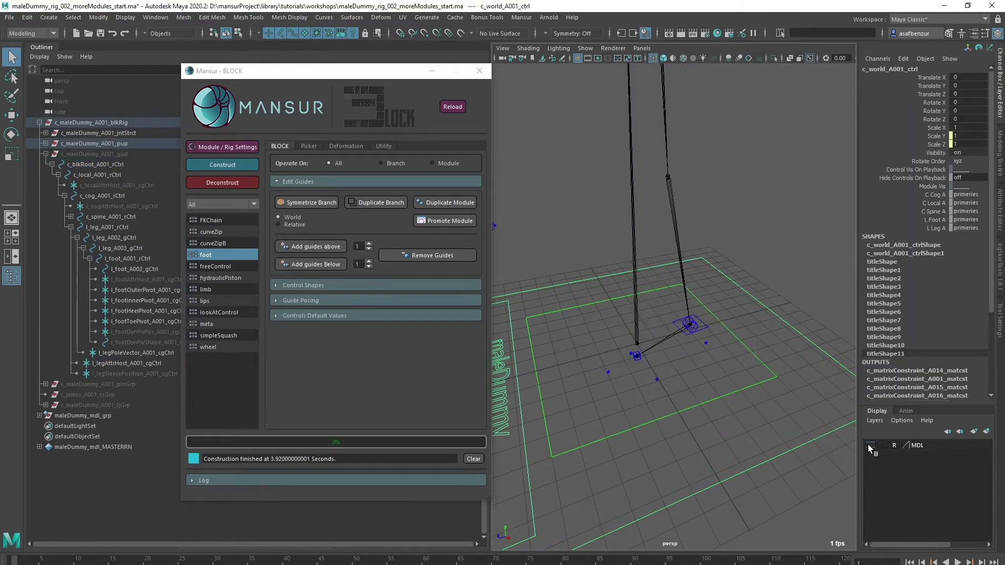
pyautogui.click(792, 363)
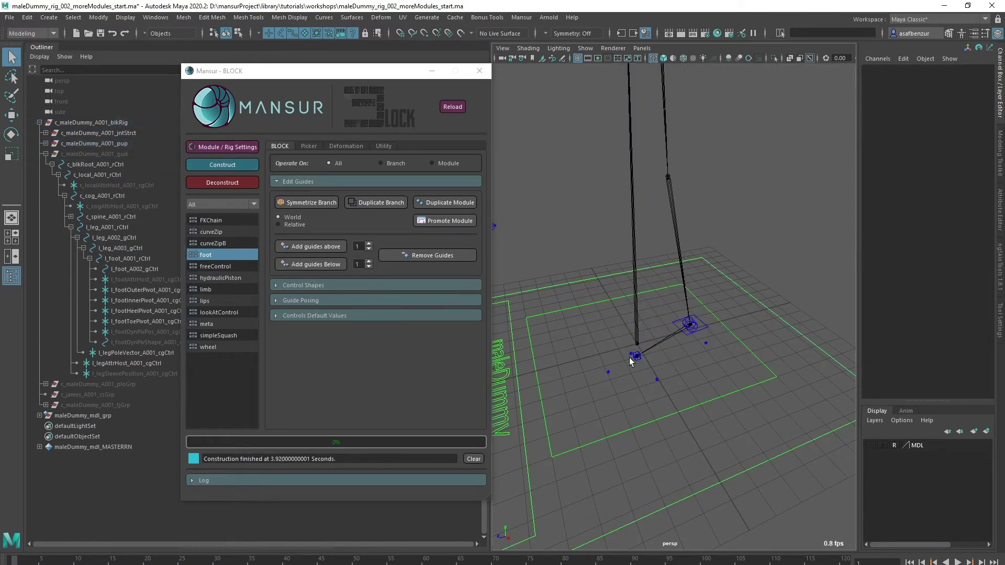
# Try out the left leg's IK target and the toe controls, undoing the test transformation
pyautogui.keyDown('alt'); pyautogui.moveTo(630, 361); pyautogui.dragTo(664, 355); pyautogui.keyUp('alt')
pyautogui.click(689, 324)
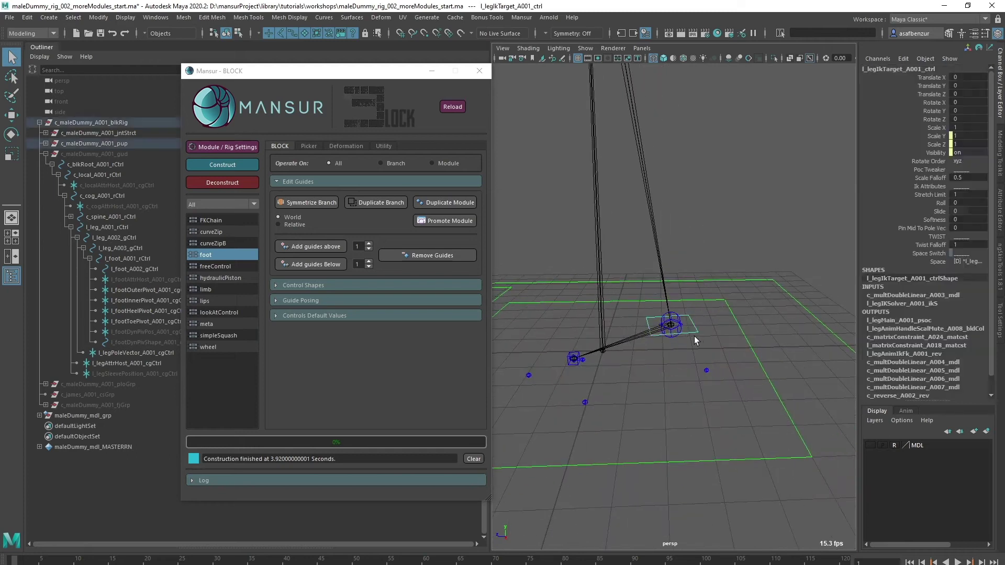
pyautogui.press('w')
pyautogui.moveTo(639, 361)
pyautogui.mouseDown(button='middle')
pyautogui.moveTo(640, 268)
pyautogui.moveTo(640, 360)
pyautogui.mouseUp(button='middle')
pyautogui.click(541, 375)
pyautogui.click(576, 363)
pyautogui.keyDown('alt'); pyautogui.moveTo(575, 364); pyautogui.dragTo(687, 319); pyautogui.keyUp('alt')
pyautogui.press('e')
pyautogui.hotkey('ctrl', 'z')
# Test the left foot's pivot controls by rotating them, undoing each rotation
pyautogui.click(767, 407)
pyautogui.click(713, 419)
pyautogui.moveTo(723, 406)
pyautogui.mouseDown()
pyautogui.moveTo(725, 434)
pyautogui.moveTo(722, 414)
pyautogui.mouseUp()
pyautogui.hotkey('ctrl', 'z')
pyautogui.click(627, 385)
pyautogui.moveTo(657, 354); pyautogui.dragTo(645, 309)
pyautogui.hotkey('ctrl', 'z')
# Test rotating the left foot's ToesBK control, undoing each rotation
pyautogui.click(677, 365)
pyautogui.scroll(2, 677, 365)
pyautogui.keyDown('alt'); pyautogui.moveTo(677, 365); pyautogui.dragTo(749, 419, button='right'); pyautogui.keyUp('alt')
pyautogui.keyDown('alt'); pyautogui.moveTo(732, 450); pyautogui.dragTo(704, 396, button='middle'); pyautogui.keyUp('alt')
pyautogui.click(715, 470)
pyautogui.keyDown('alt'); pyautogui.moveTo(715, 469); pyautogui.dragTo(661, 419, button='right'); pyautogui.keyUp('alt')
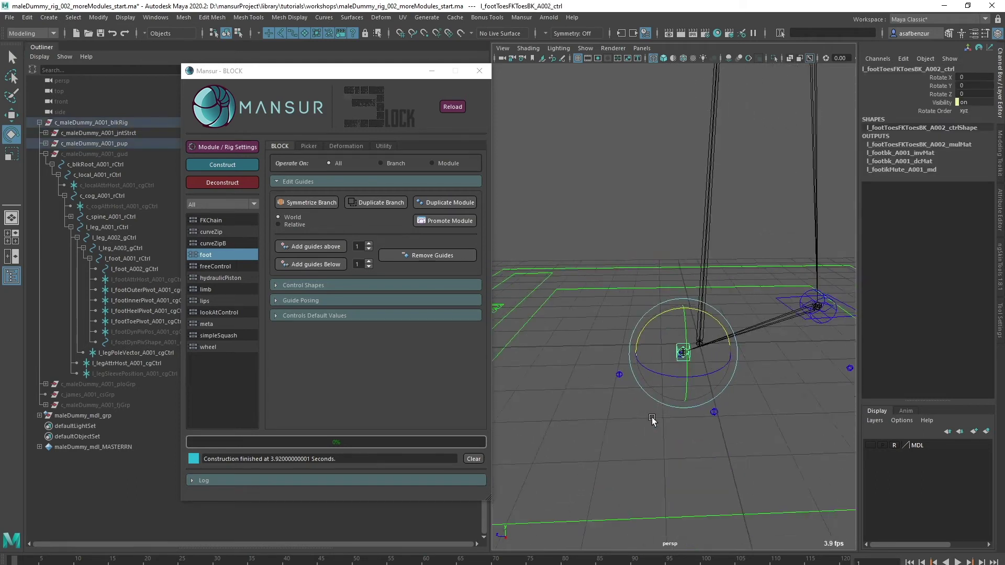
pyautogui.keyDown('alt'); pyautogui.moveTo(661, 419); pyautogui.dragTo(657, 451, button='middle'); pyautogui.keyUp('alt')
pyautogui.moveTo(701, 348)
pyautogui.mouseDown()
pyautogui.moveTo(684, 344)
pyautogui.moveTo(712, 348)
pyautogui.moveTo(692, 343)
pyautogui.mouseUp()
pyautogui.hotkey('ctrl', 'z')
pyautogui.moveTo(714, 401)
pyautogui.mouseDown()
pyautogui.moveTo(724, 394)
pyautogui.moveTo(708, 395)
pyautogui.moveTo(718, 399)
pyautogui.mouseUp()
pyautogui.hotkey('ctrl', 'z')
# Test the left foot's roll control by rotating it, and undo the rotation
pyautogui.click(818, 430)
pyautogui.keyDown('alt'); pyautogui.moveTo(791, 408); pyautogui.dragTo(751, 398); pyautogui.keyUp('alt')
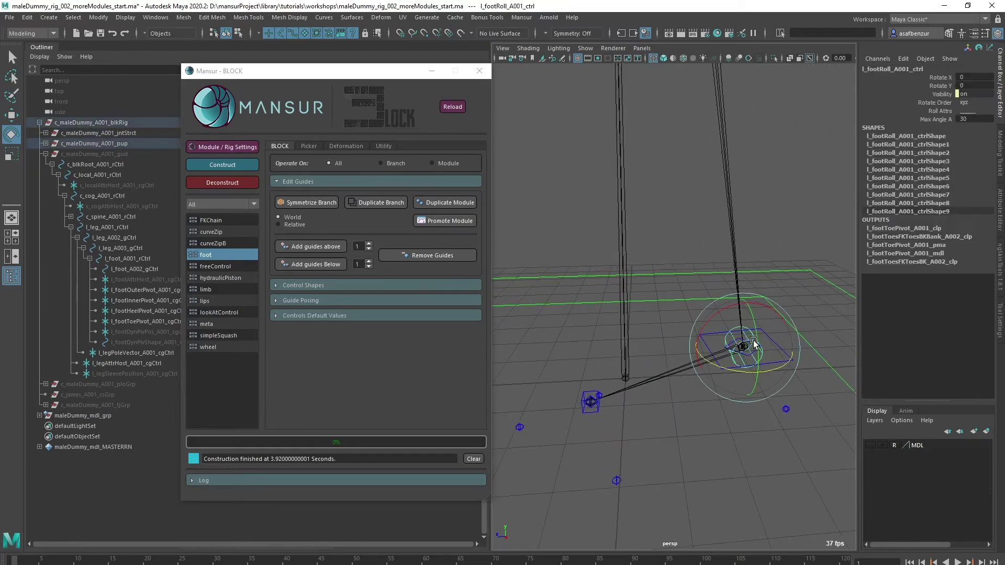
pyautogui.keyDown('alt'); pyautogui.moveTo(754, 342); pyautogui.dragTo(747, 330); pyautogui.keyUp('alt')
pyautogui.moveTo(749, 275); pyautogui.dragTo(718, 366)
pyautogui.hotkey('ctrl', 'z')
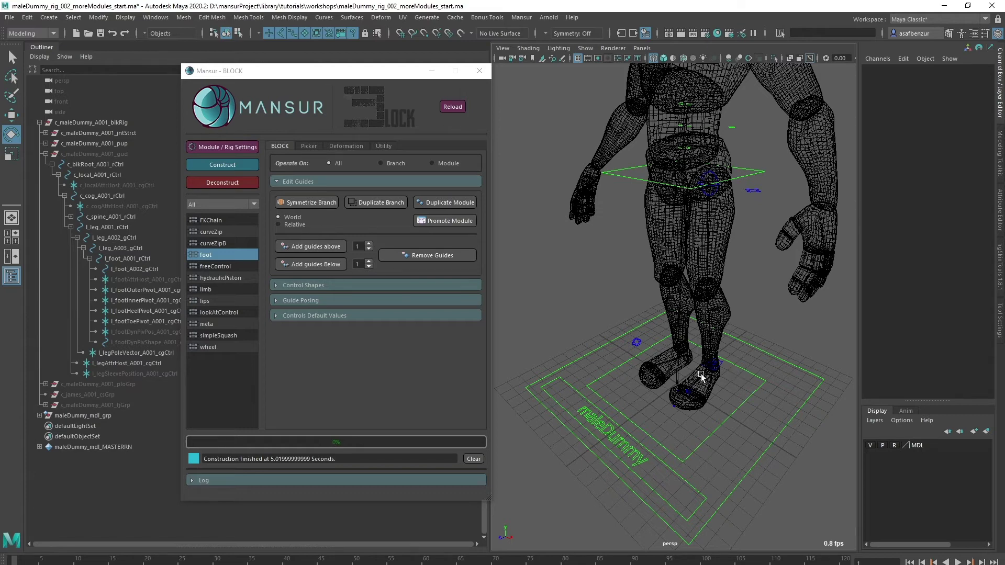
# Select the left leg's IK target control and review the options of its Space attribute
pyautogui.keyDown('alt'); pyautogui.moveTo(684, 376); pyautogui.dragTo(657, 410); pyautogui.keyUp('alt')
pyautogui.keyDown('alt'); pyautogui.moveTo(657, 410); pyautogui.dragTo(763, 417, button='right'); pyautogui.keyUp('alt')
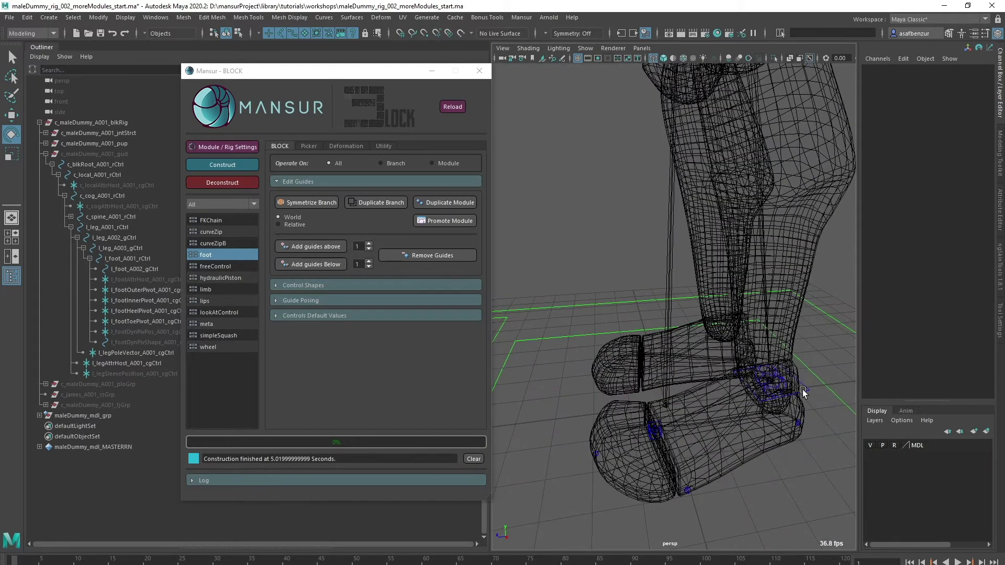
pyautogui.click(804, 391)
pyautogui.keyDown('alt'); pyautogui.moveTo(804, 391); pyautogui.dragTo(742, 373); pyautogui.keyUp('alt')
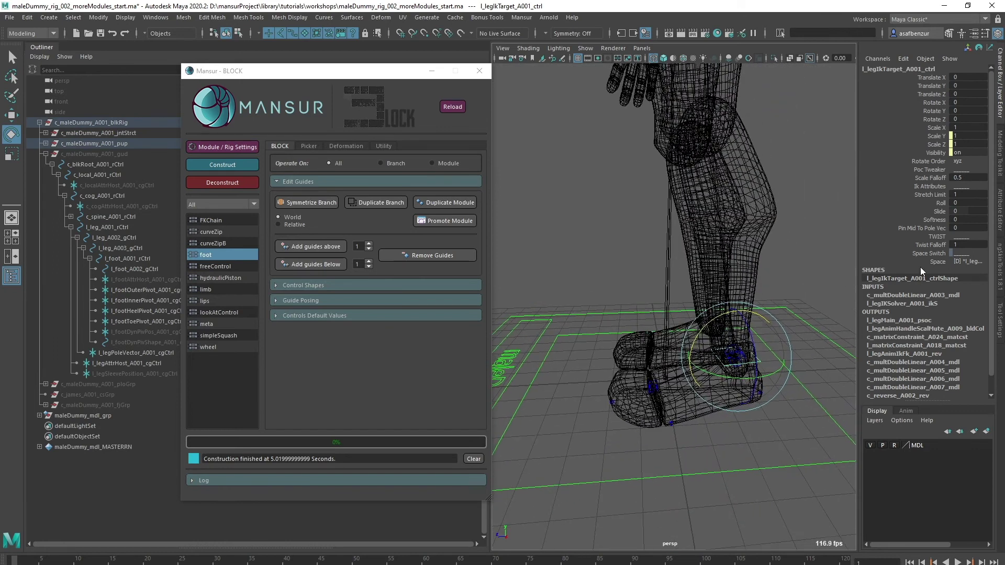
pyautogui.click(970, 262)
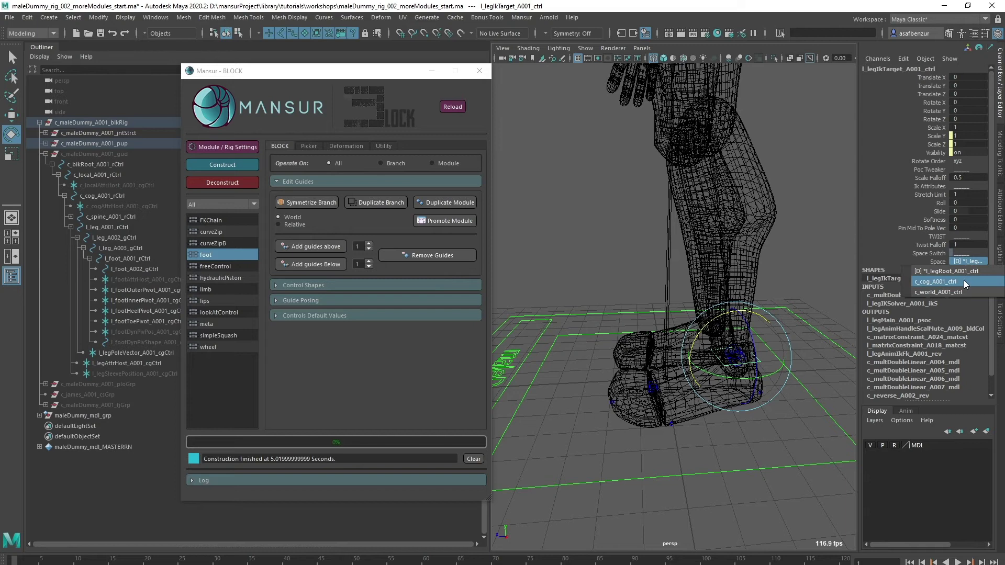
pyautogui.press('w')
pyautogui.click(962, 280)
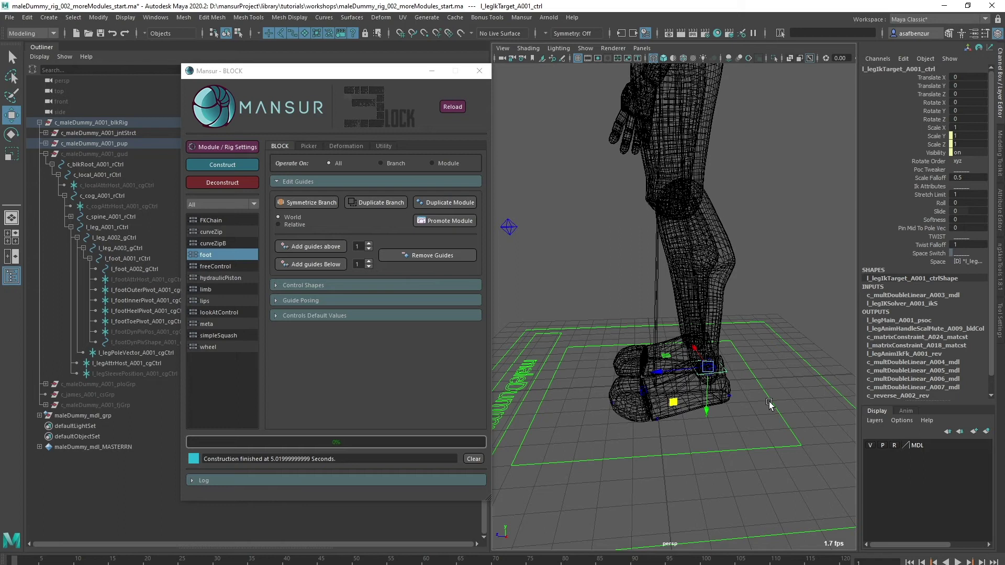
pyautogui.click(969, 262)
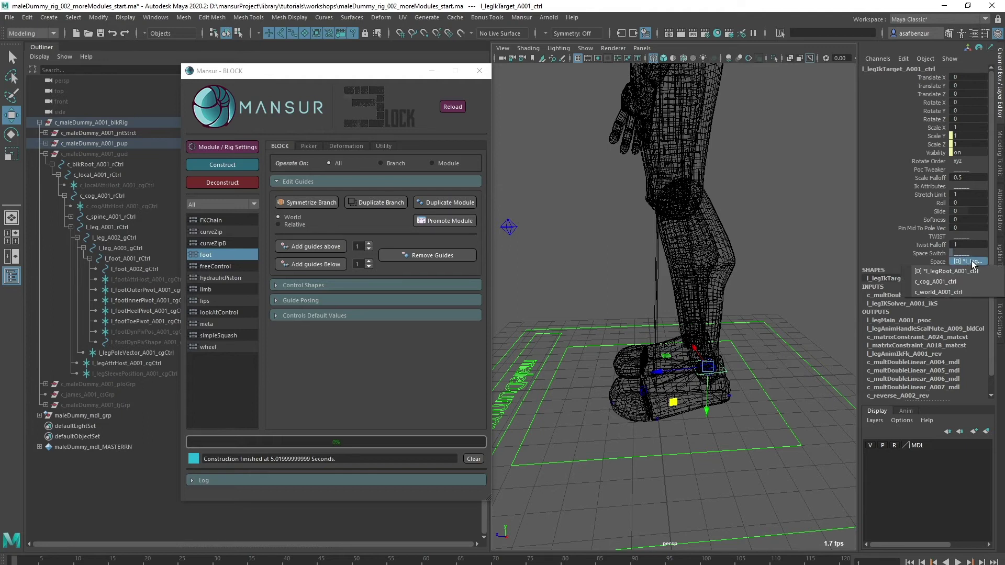
pyautogui.click(814, 223)
# Inspect the left leg root control, test moving the COG control, and undo the move
pyautogui.keyDown('alt'); pyautogui.moveTo(791, 224); pyautogui.dragTo(669, 233, button='right'); pyautogui.keyUp('alt')
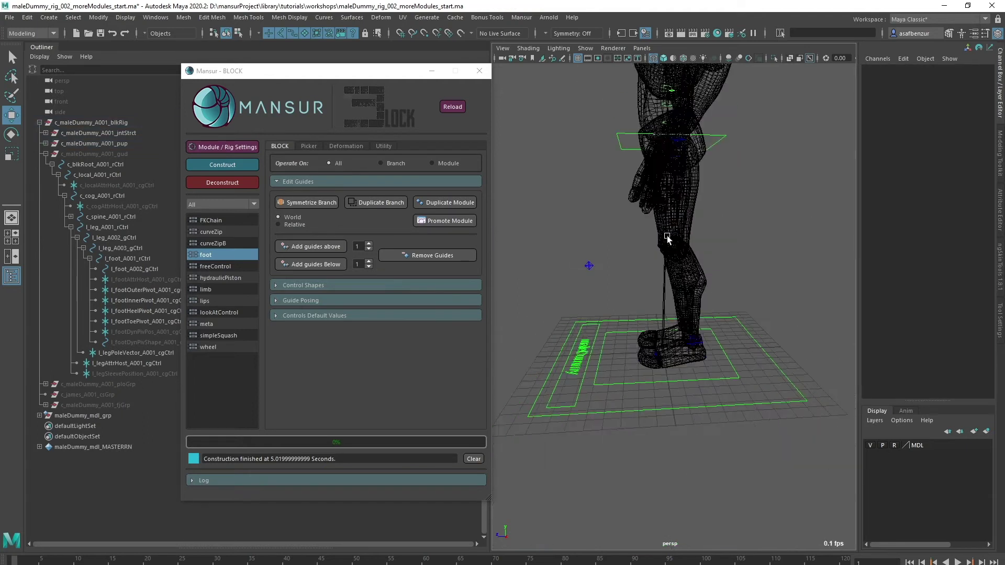
pyautogui.keyDown('alt'); pyautogui.moveTo(670, 233); pyautogui.dragTo(722, 294); pyautogui.keyUp('alt')
pyautogui.scroll(2, 724, 296)
pyautogui.click(699, 204)
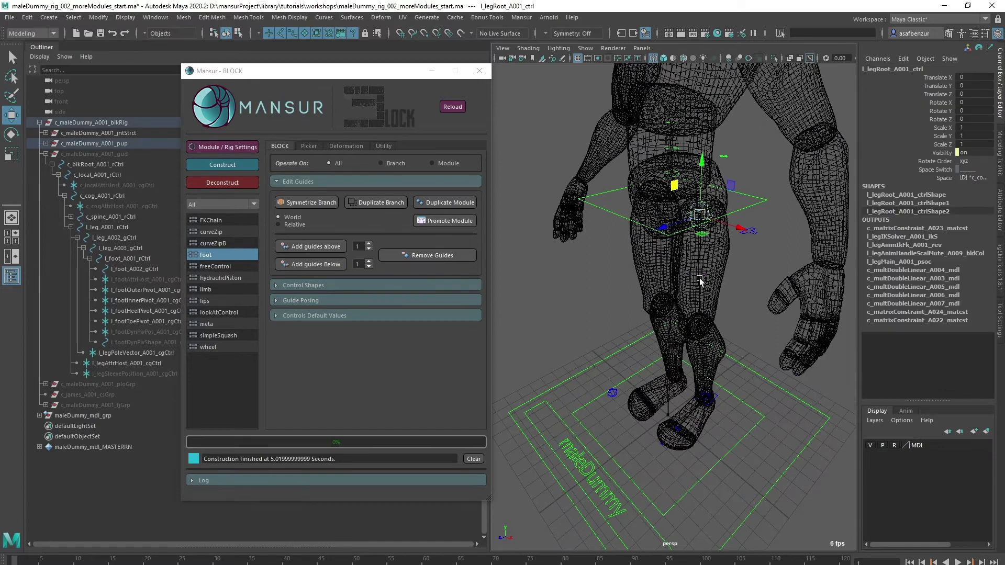
pyautogui.click(744, 305)
pyautogui.click(756, 209)
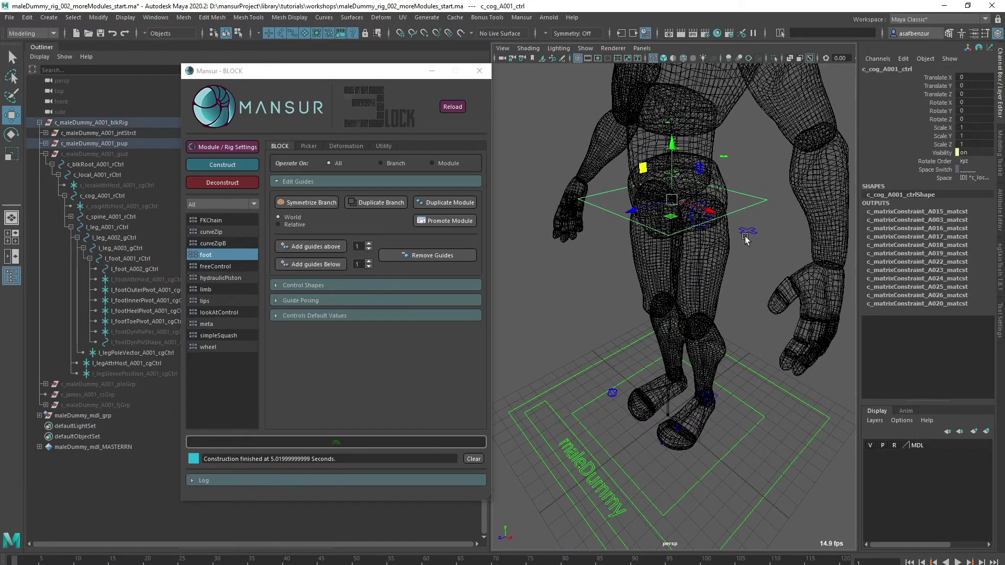
pyautogui.keyDown('alt'); pyautogui.moveTo(746, 245); pyautogui.dragTo(786, 244); pyautogui.keyUp('alt')
pyautogui.moveTo(753, 191); pyautogui.dragTo(794, 217)
pyautogui.hotkey('ctrl', 'z')
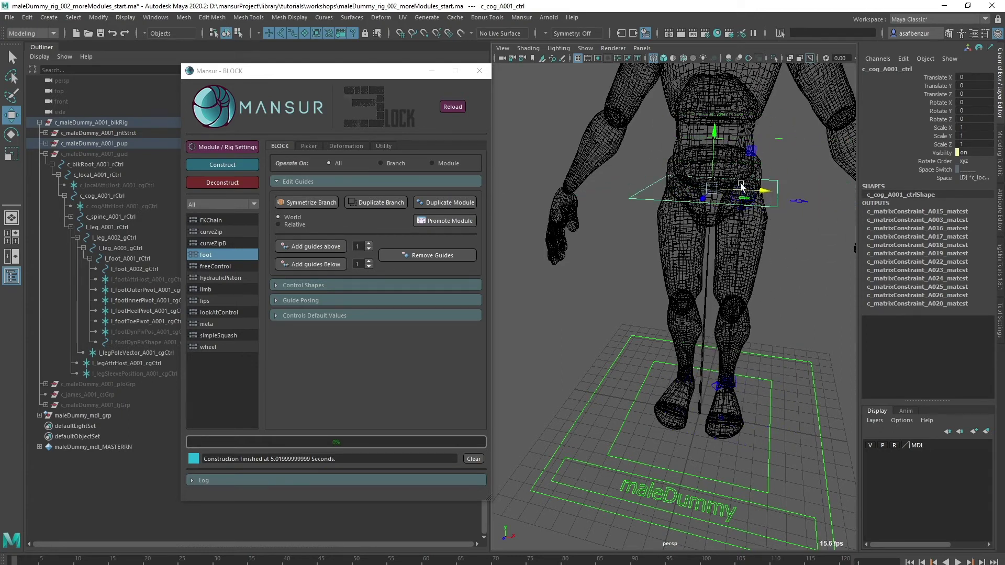
# Switch the Space attribute of the left leg's IK target control to c_world_A001_ctrl
pyautogui.click(787, 316)
pyautogui.moveTo(746, 330)
pyautogui.keyDown('alt'); pyautogui.mouseDown()
pyautogui.moveTo(709, 392)
pyautogui.moveTo(674, 318)
pyautogui.moveTo(752, 335)
pyautogui.mouseUp(); pyautogui.keyUp('alt')
pyautogui.click(753, 335)
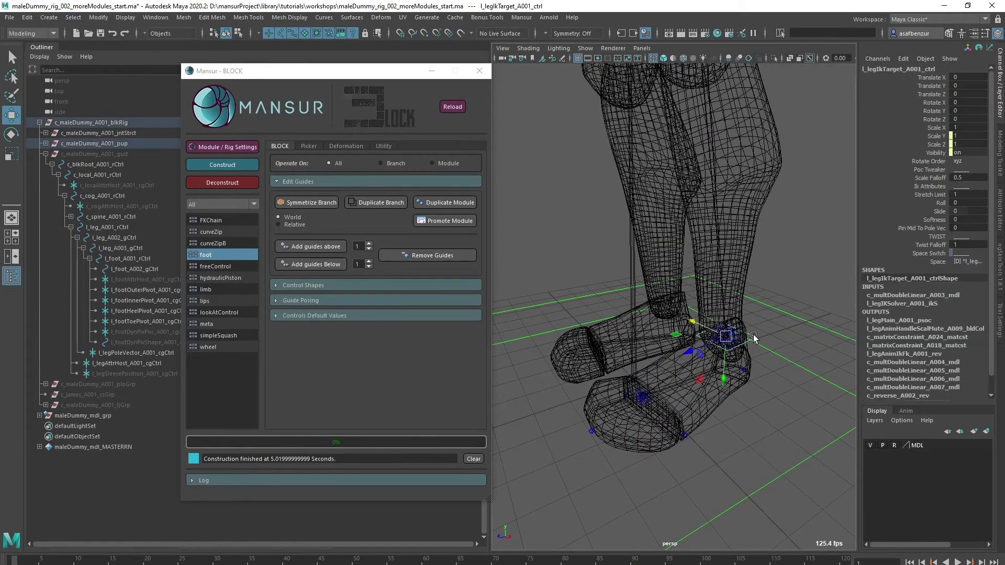
pyautogui.click(975, 260)
pyautogui.click(957, 287)
pyautogui.keyDown('alt'); pyautogui.moveTo(712, 338); pyautogui.dragTo(774, 356); pyautogui.keyUp('alt')
pyautogui.keyDown('alt'); pyautogui.moveTo(775, 356); pyautogui.dragTo(706, 298, button='right'); pyautogui.keyUp('alt')
pyautogui.keyDown('alt'); pyautogui.moveTo(747, 170); pyautogui.dragTo(749, 222, button='middle'); pyautogui.keyUp('alt')
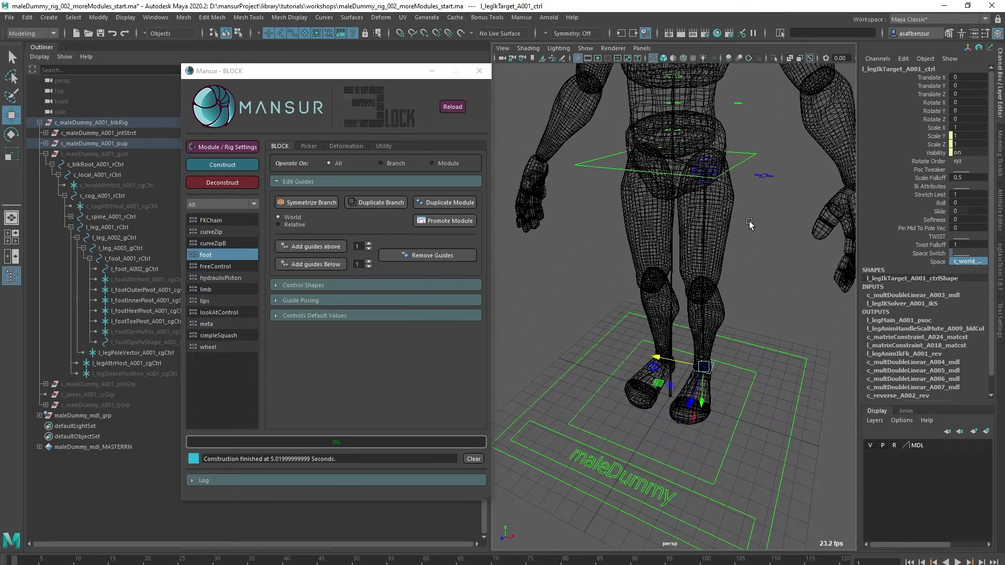
# Move the COG control to test the leg's world space, and undo the test changes
pyautogui.click(751, 156)
pyautogui.moveTo(707, 160); pyautogui.dragTo(679, 184)
pyautogui.hotkey('ctrl', 'z')
pyautogui.hotkey('ctrl', 'z')
pyautogui.hotkey('ctrl', 'z')
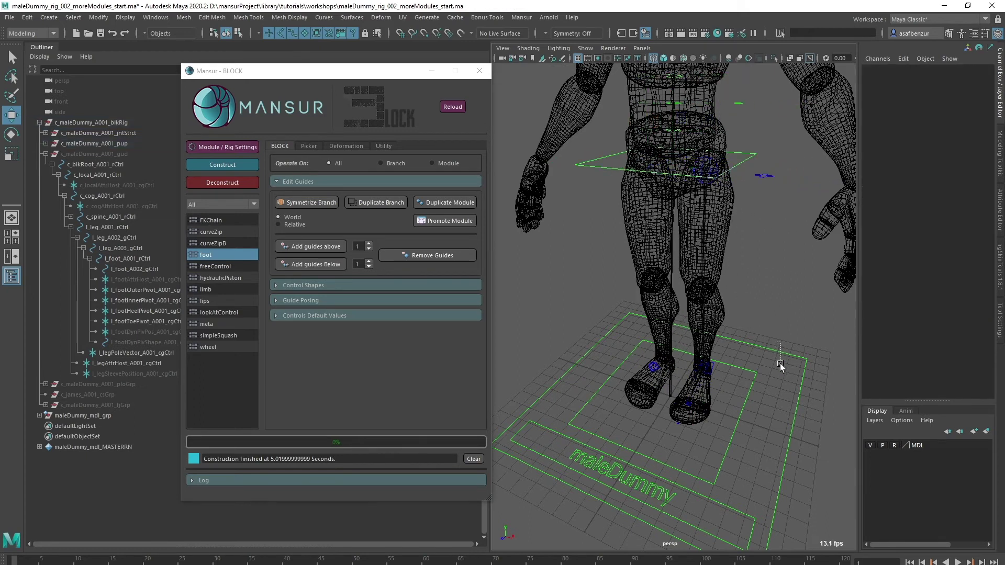
# Deconstruct the rig back to guides and open the module settings of the left leg limb
pyautogui.click(780, 366)
pyautogui.click(222, 182)
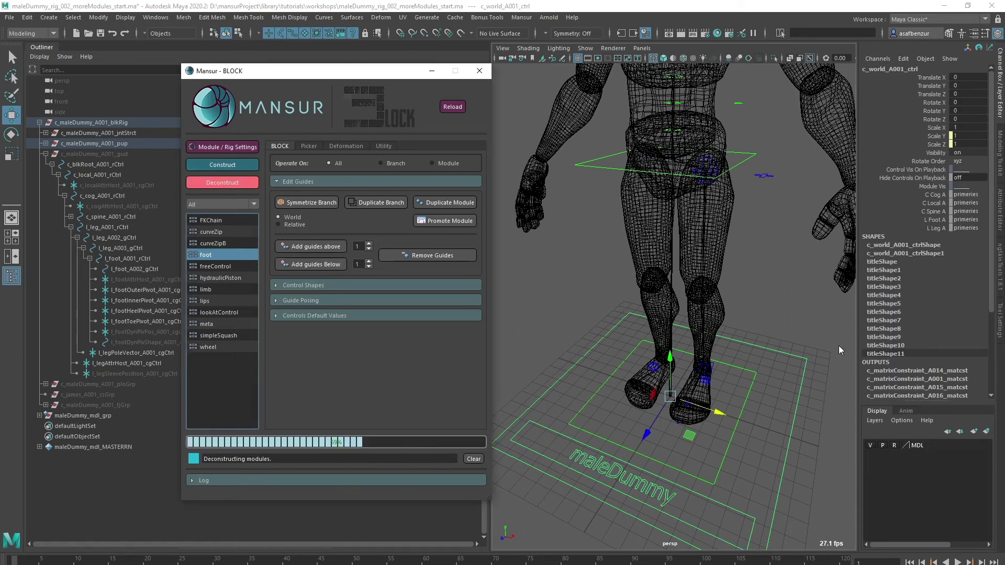
pyautogui.click(707, 171)
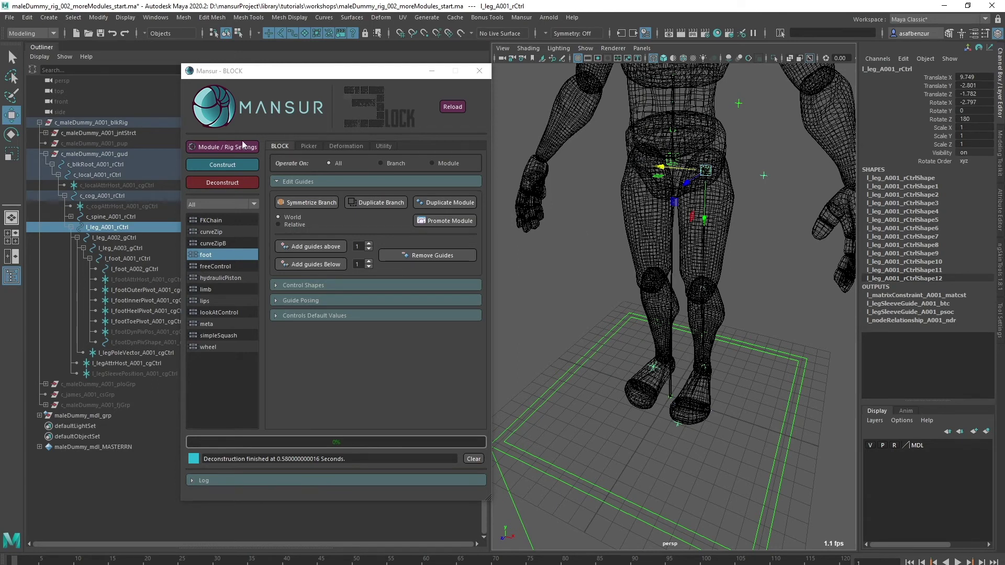
pyautogui.click(208, 148)
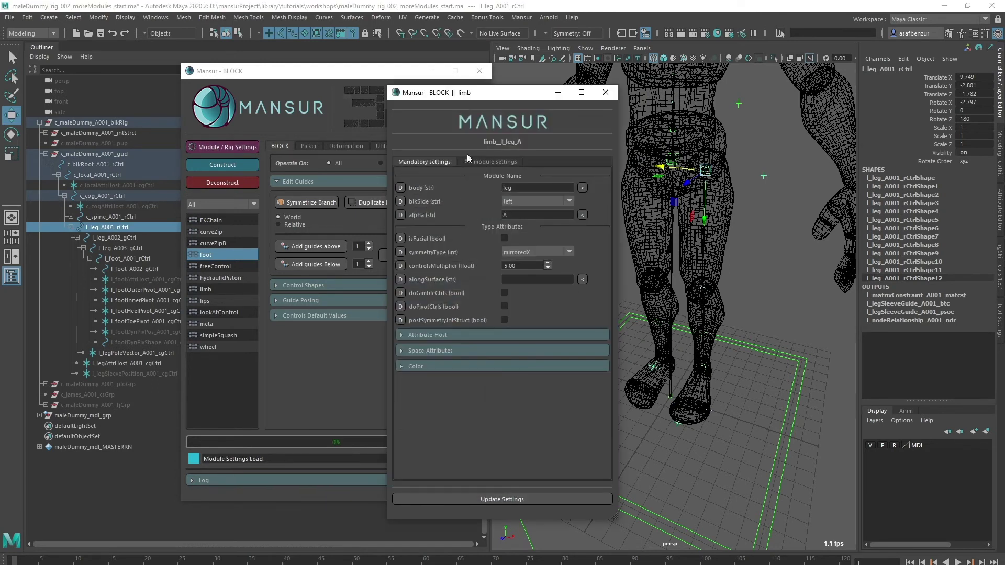
pyautogui.click(430, 335)
pyautogui.click(430, 335)
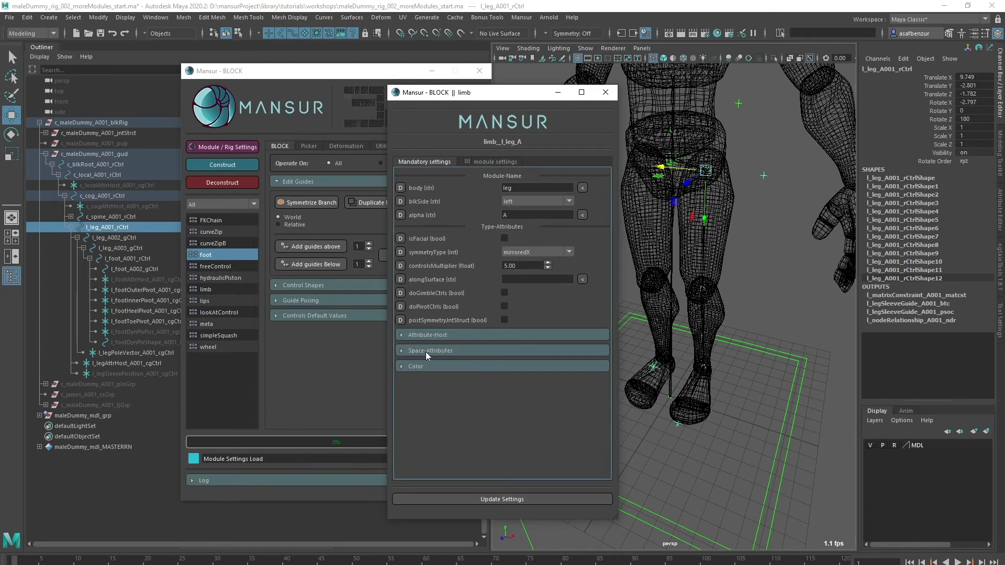
# Add c_local_A001_rCtrl to the leg module's spaces list and update the module settings
pyautogui.click(426, 350)
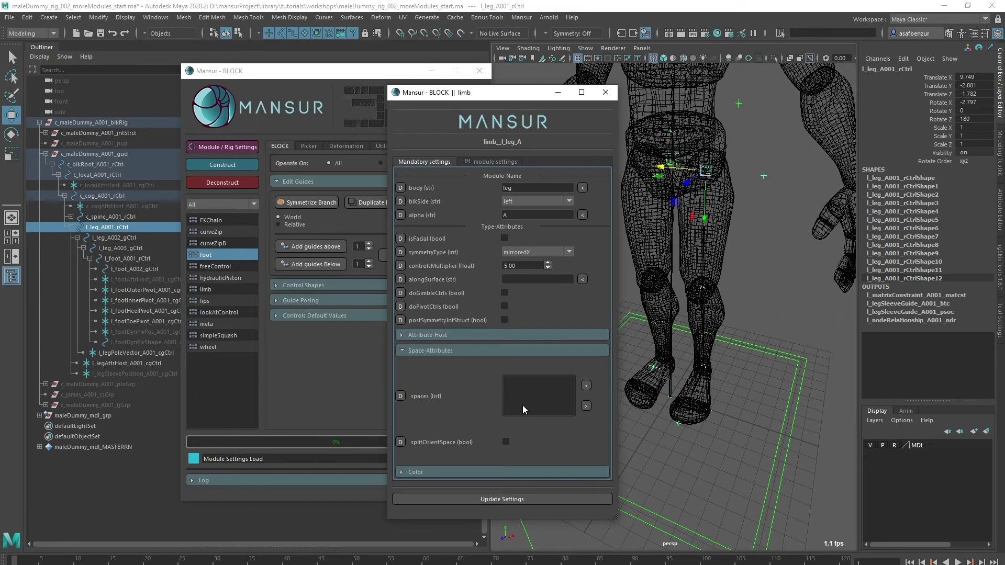
pyautogui.click(669, 398)
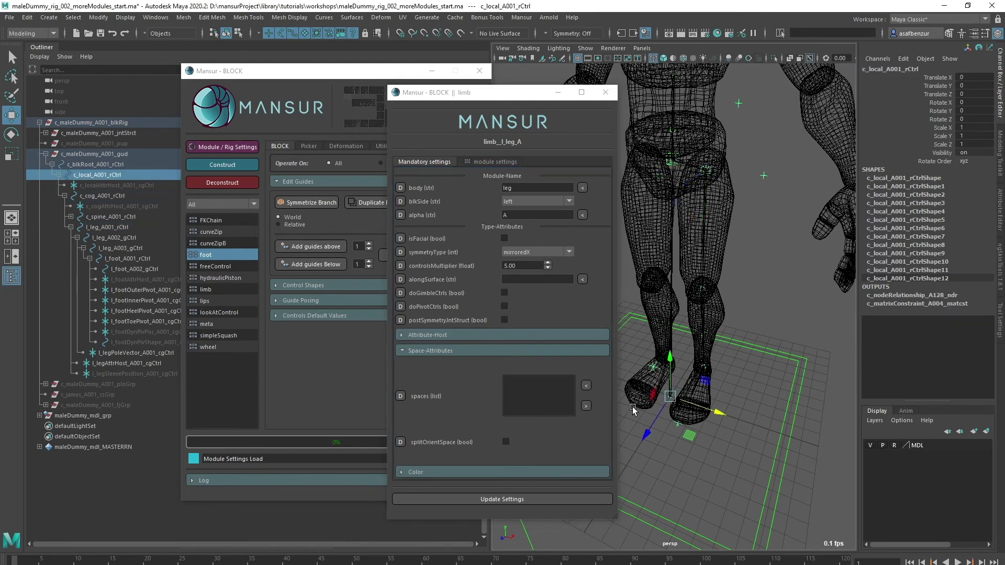
pyautogui.click(586, 386)
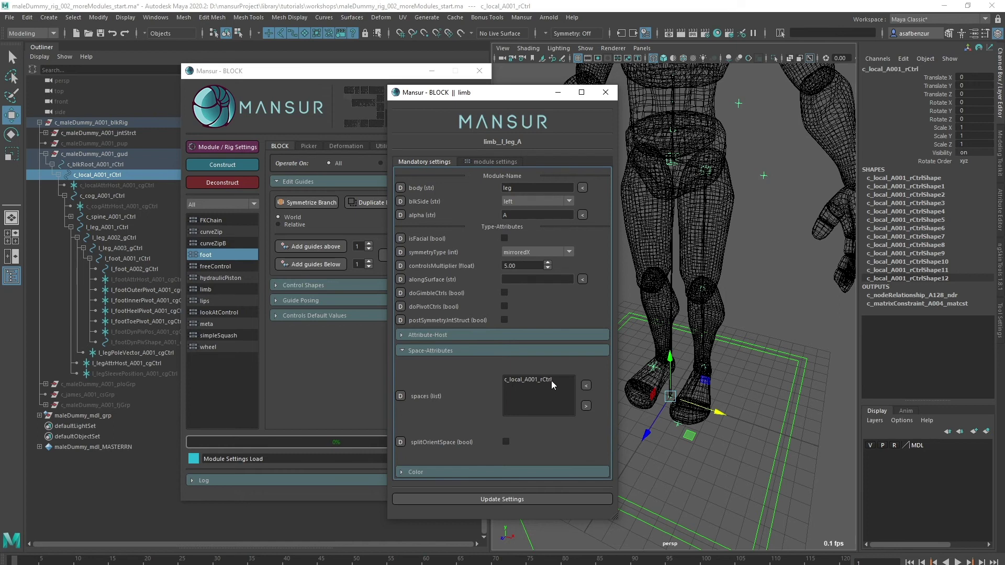
pyautogui.click(542, 495)
# Construct the rig and switch the Space attribute of the left leg's IK target control to c_local_A001_ctrl
pyautogui.moveTo(581, 369); pyautogui.dragTo(582, 387)
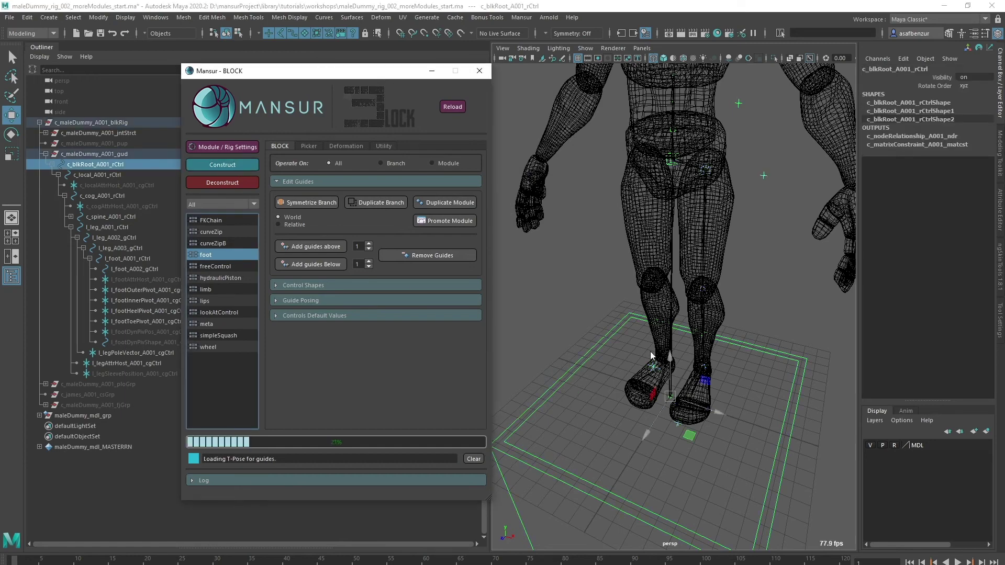
pyautogui.keyDown('alt'); pyautogui.moveTo(692, 388); pyautogui.dragTo(607, 377); pyautogui.keyUp('alt')
pyautogui.keyDown('alt'); pyautogui.moveTo(606, 376); pyautogui.dragTo(670, 453, button='right'); pyautogui.keyUp('alt')
pyautogui.keyDown('alt'); pyautogui.moveTo(670, 453); pyautogui.dragTo(711, 410, button='middle'); pyautogui.keyUp('alt')
pyautogui.click(714, 418)
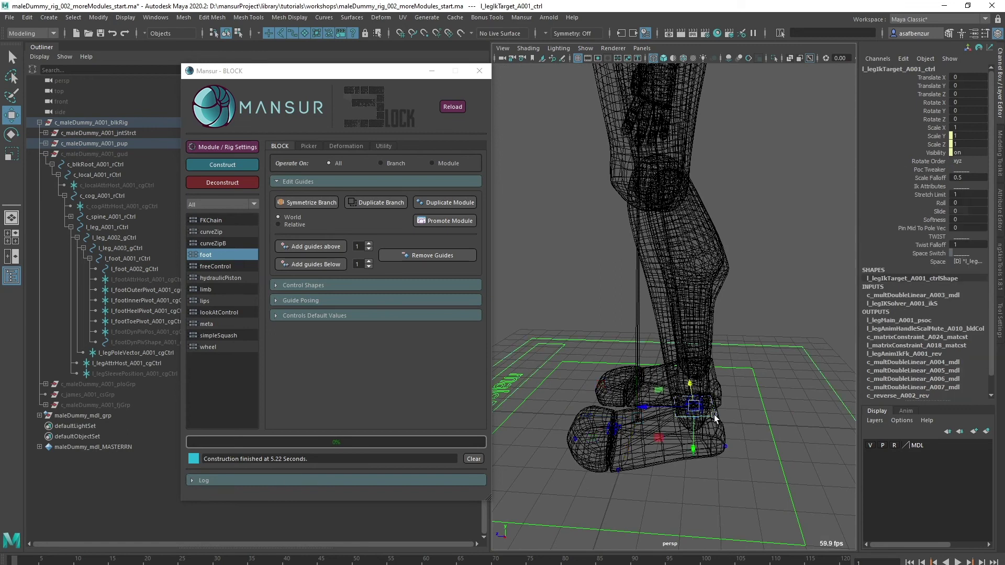
pyautogui.keyDown('alt'); pyautogui.moveTo(715, 418); pyautogui.dragTo(749, 447); pyautogui.keyUp('alt')
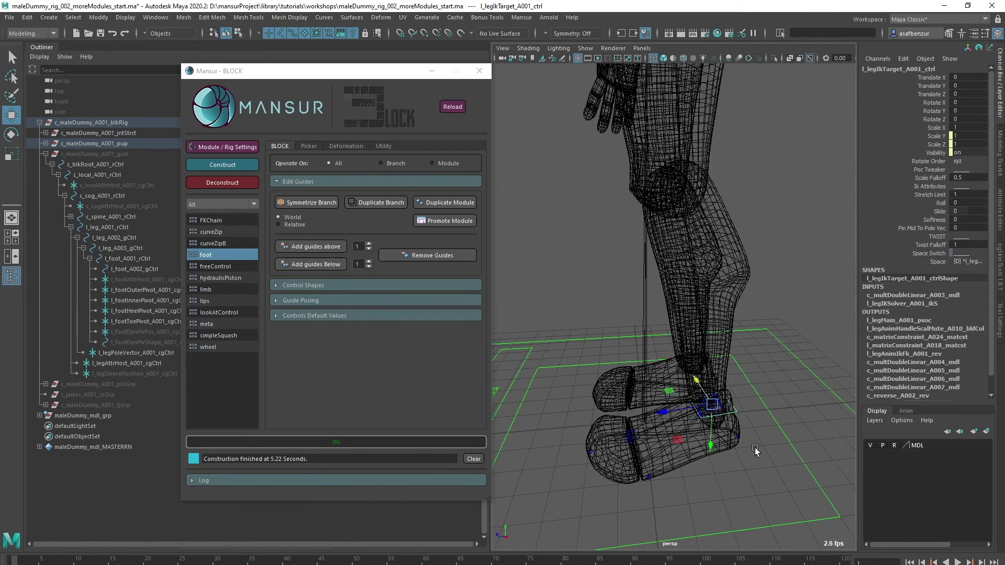
pyautogui.click(969, 261)
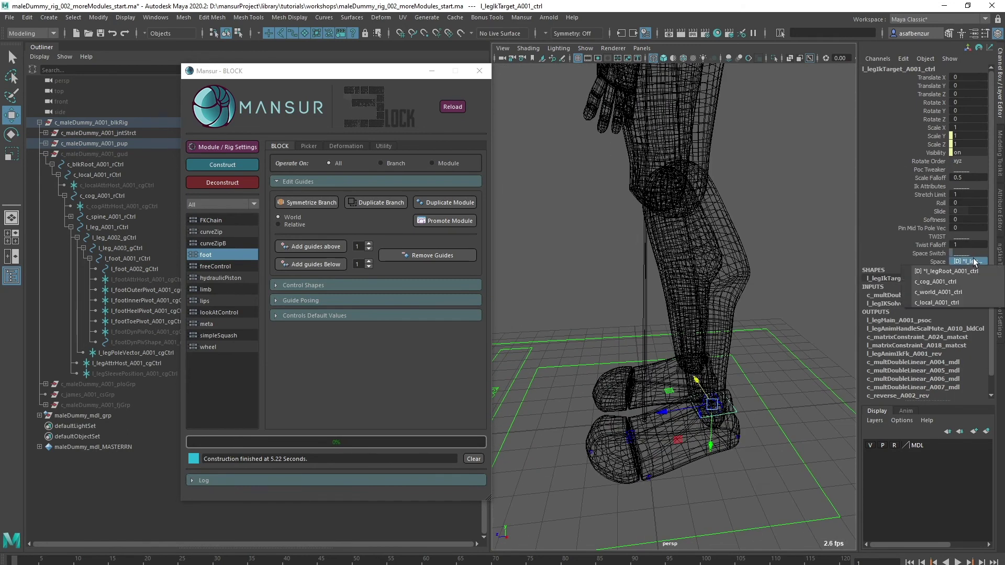
pyautogui.click(949, 302)
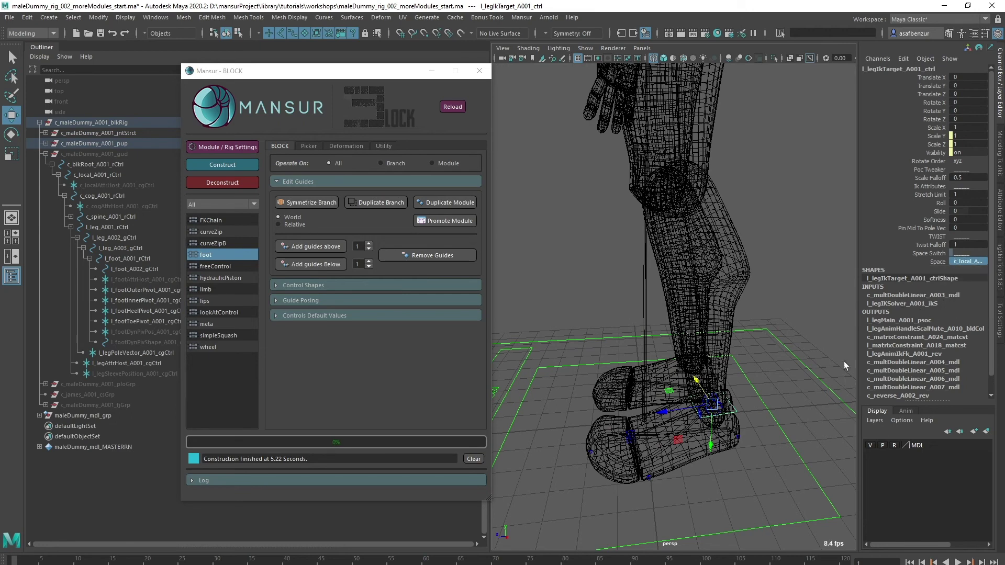
# Move the local control and the COG control to test the leg's local space, and undo the test changes
pyautogui.click(812, 250)
pyautogui.click(769, 410)
pyautogui.keyDown('alt'); pyautogui.moveTo(769, 410); pyautogui.dragTo(713, 422, button='right'); pyautogui.keyUp('alt')
pyautogui.keyDown('alt'); pyautogui.moveTo(713, 422); pyautogui.dragTo(675, 378); pyautogui.keyUp('alt')
pyautogui.hotkey('ctrl', 'z')
pyautogui.keyDown('alt'); pyautogui.moveTo(757, 219); pyautogui.dragTo(756, 305, button='middle'); pyautogui.keyUp('alt')
pyautogui.keyDown('alt'); pyautogui.moveTo(756, 305); pyautogui.dragTo(763, 247, button='right'); pyautogui.keyUp('alt')
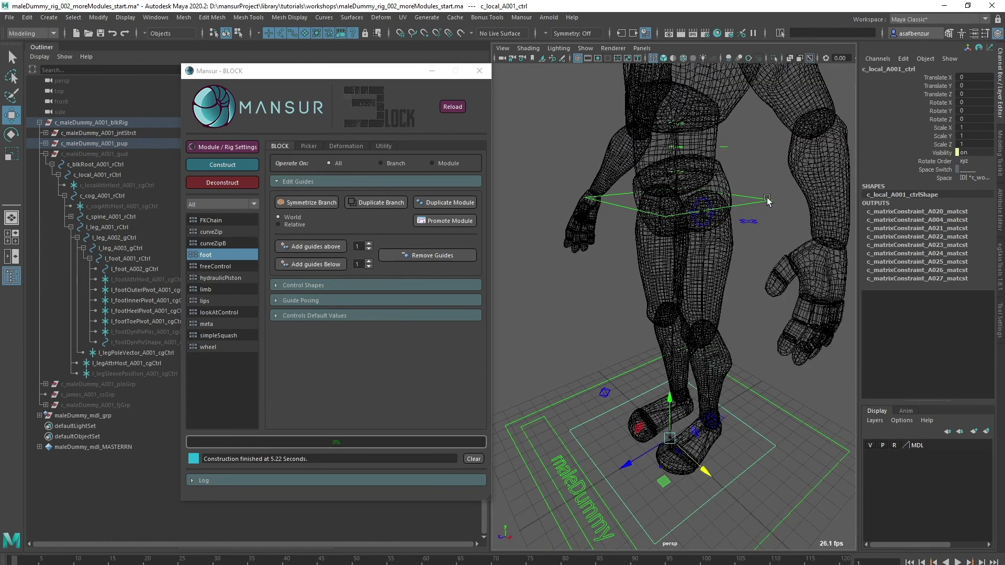
pyautogui.moveTo(764, 198); pyautogui.dragTo(726, 243)
pyautogui.hotkey('ctrl', 'z')
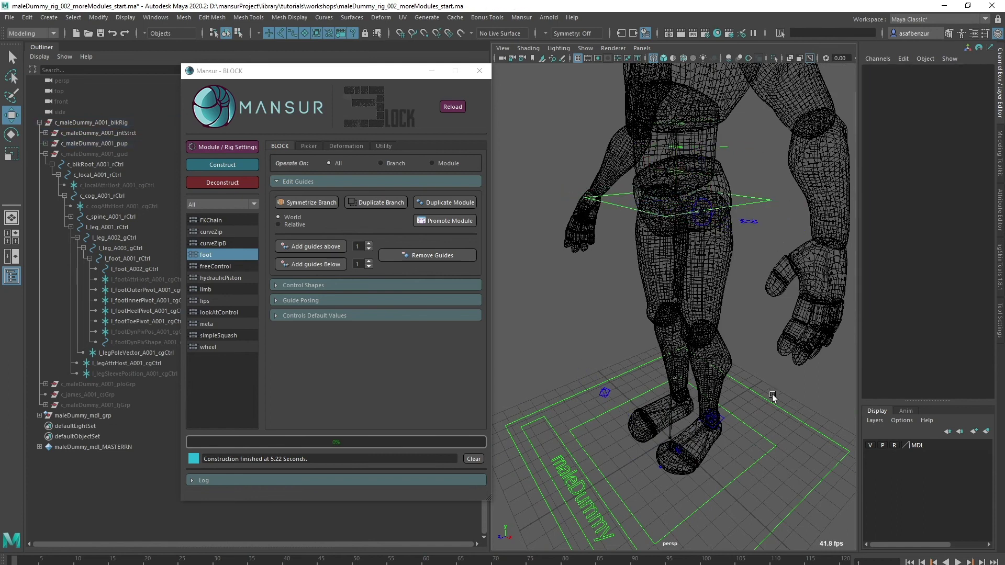
pyautogui.scroll(-5, 773, 398)
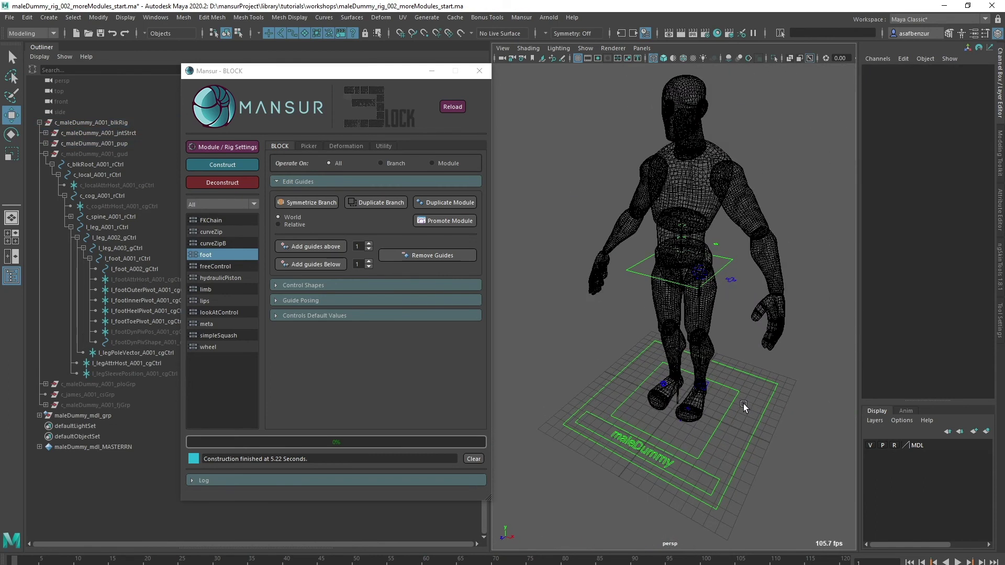
pyautogui.keyDown('alt'); pyautogui.moveTo(743, 404); pyautogui.dragTo(739, 418, button='middle'); pyautogui.keyUp('alt')
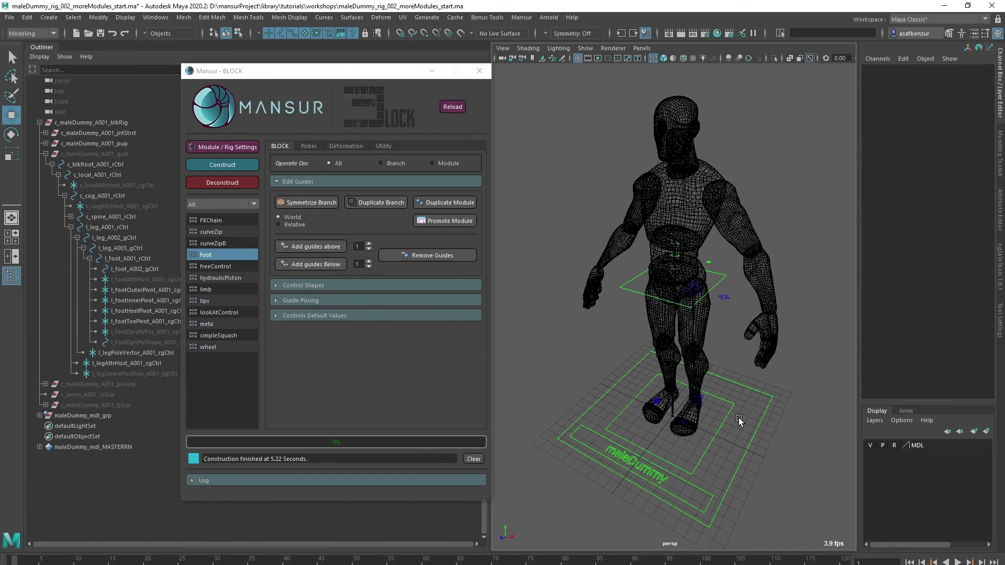